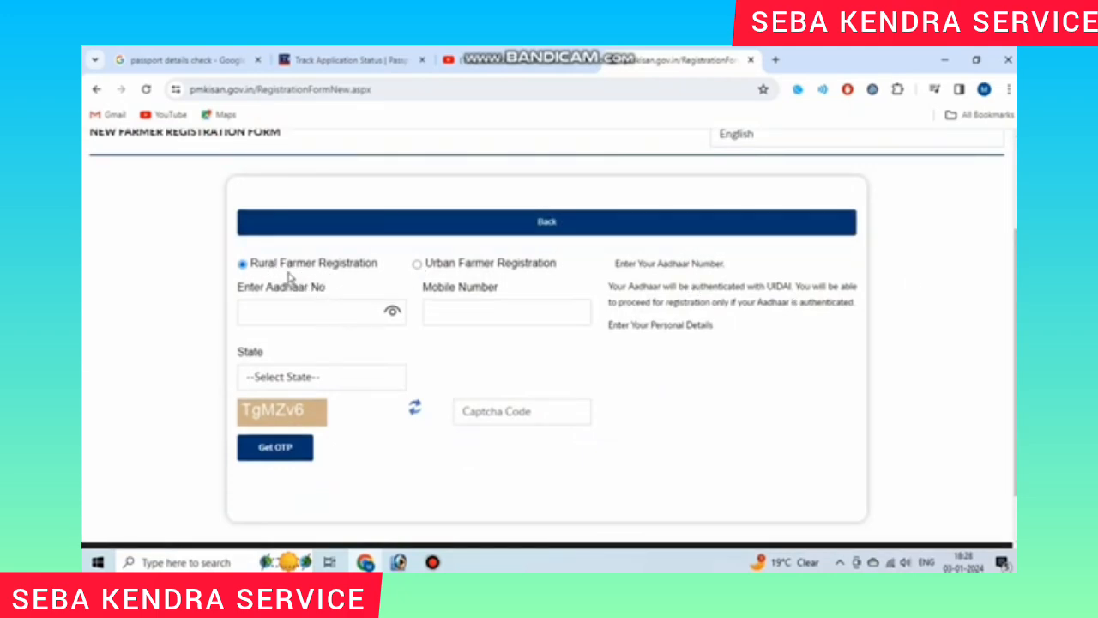
Step: Point out the Rural and Urban registration options and the Aadhaar and mobile number fields
drag(252, 268, 353, 269)
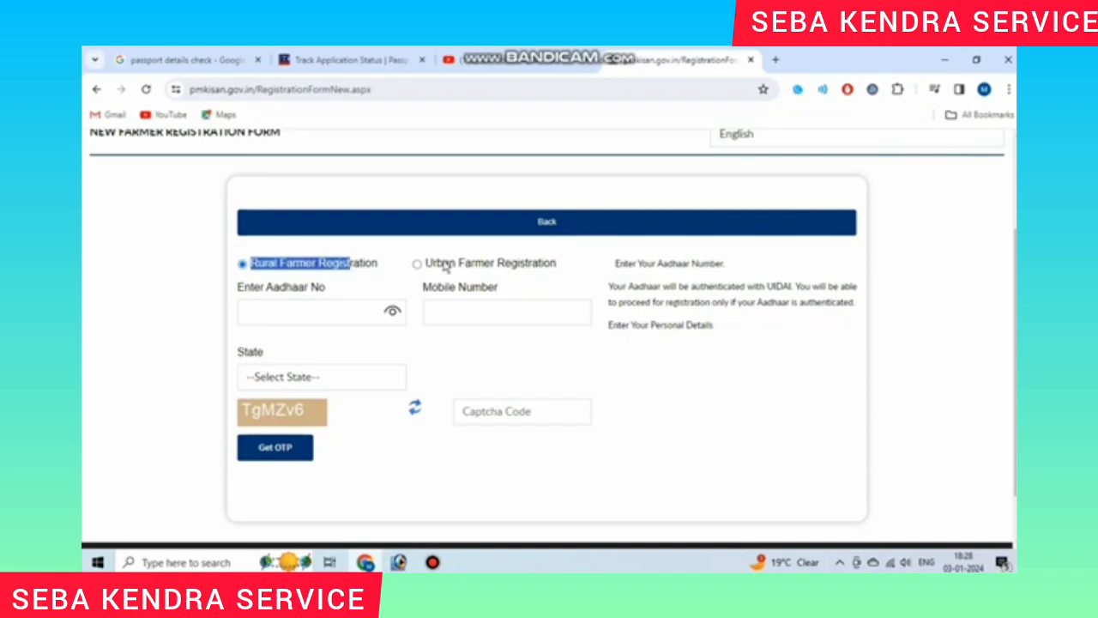
drag(443, 263, 560, 261)
click(291, 265)
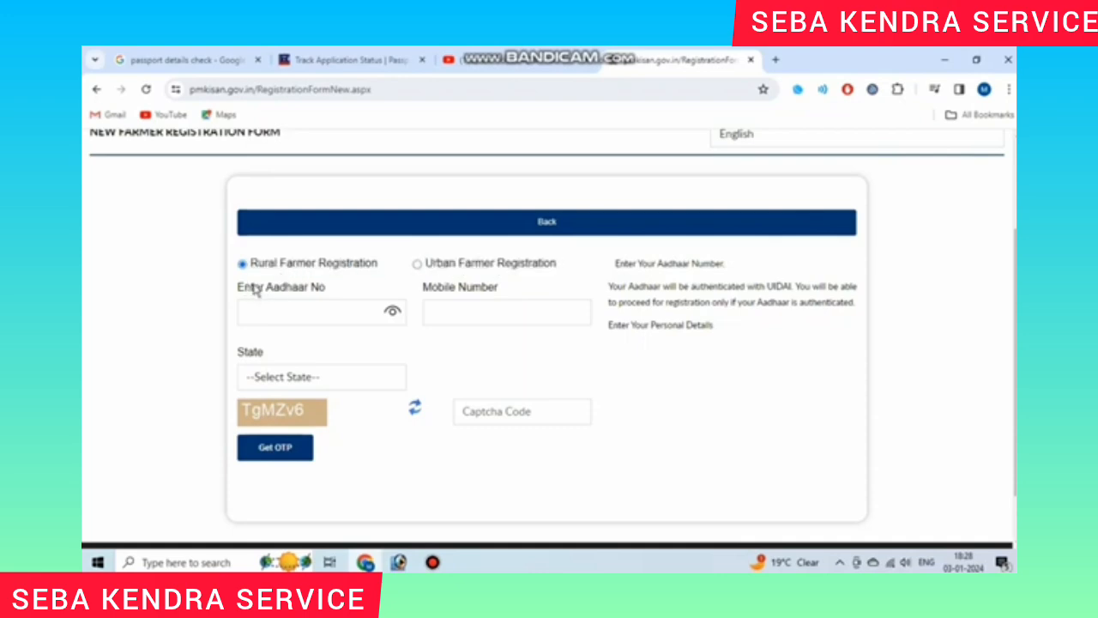
drag(239, 289, 314, 284)
click(443, 289)
drag(424, 288, 509, 292)
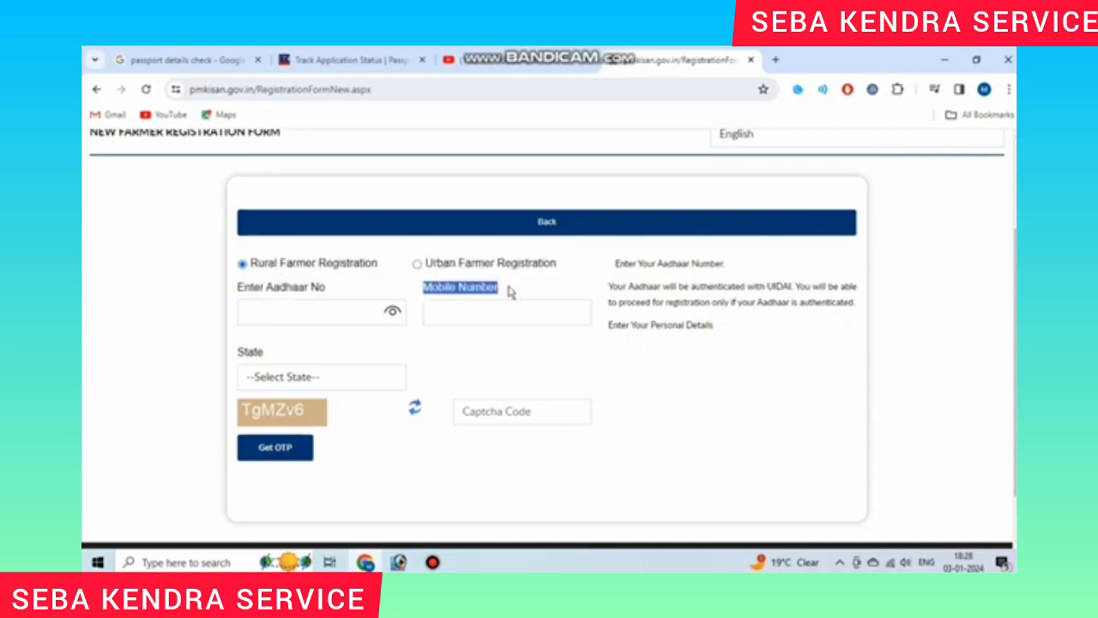
click(509, 292)
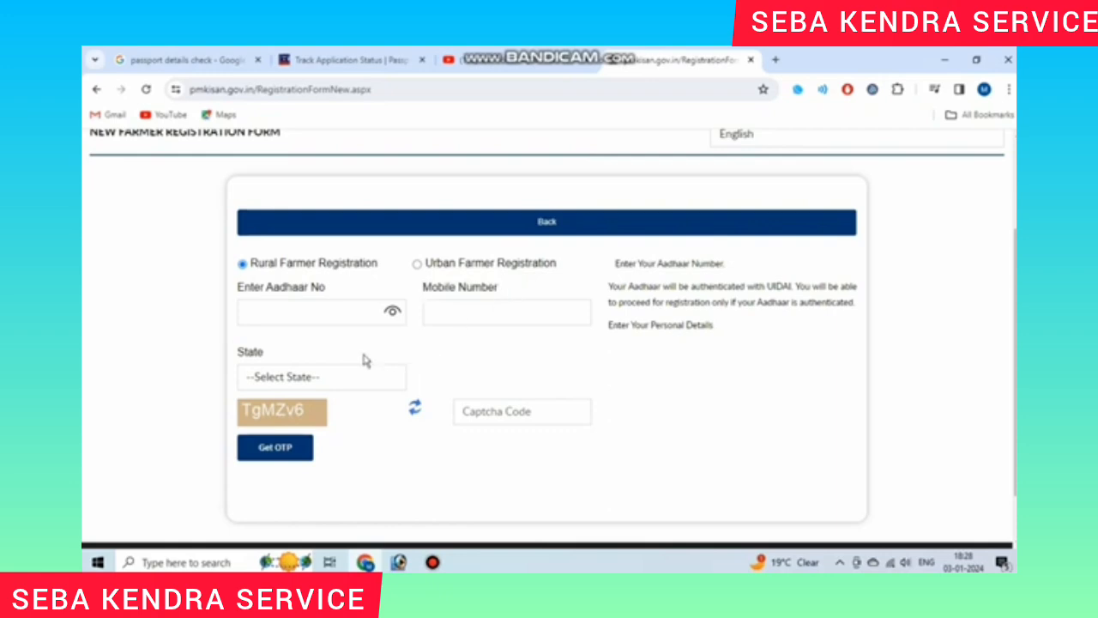
Step: Set the State dropdown to WEST BENGAL
drag(241, 358, 288, 362)
click(367, 376)
scroll(361, 258, down, 5)
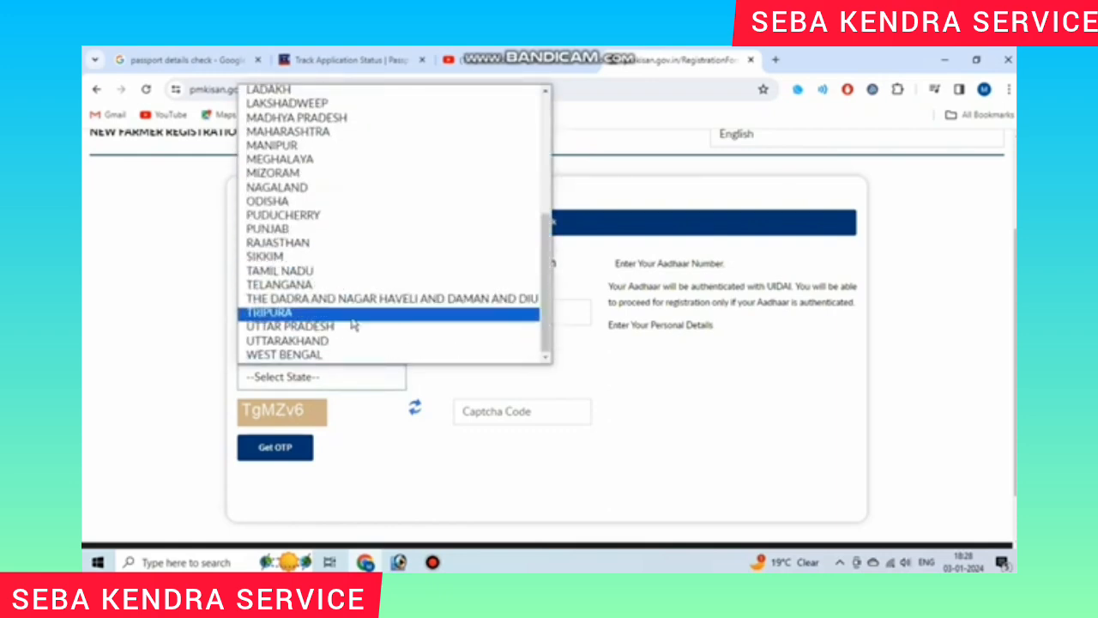
click(375, 350)
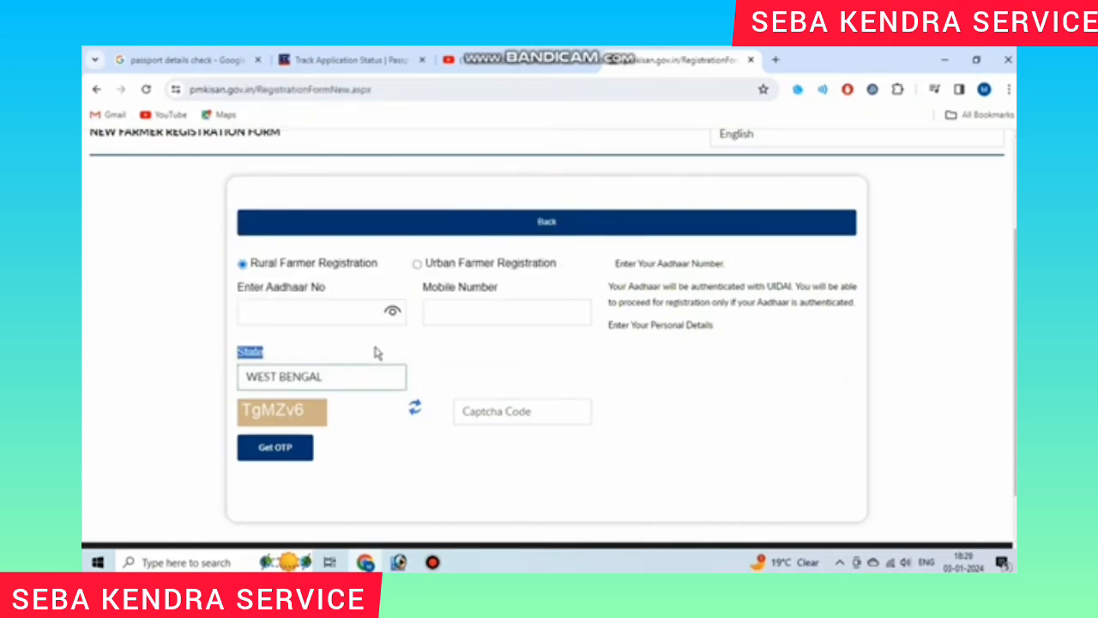
click(427, 361)
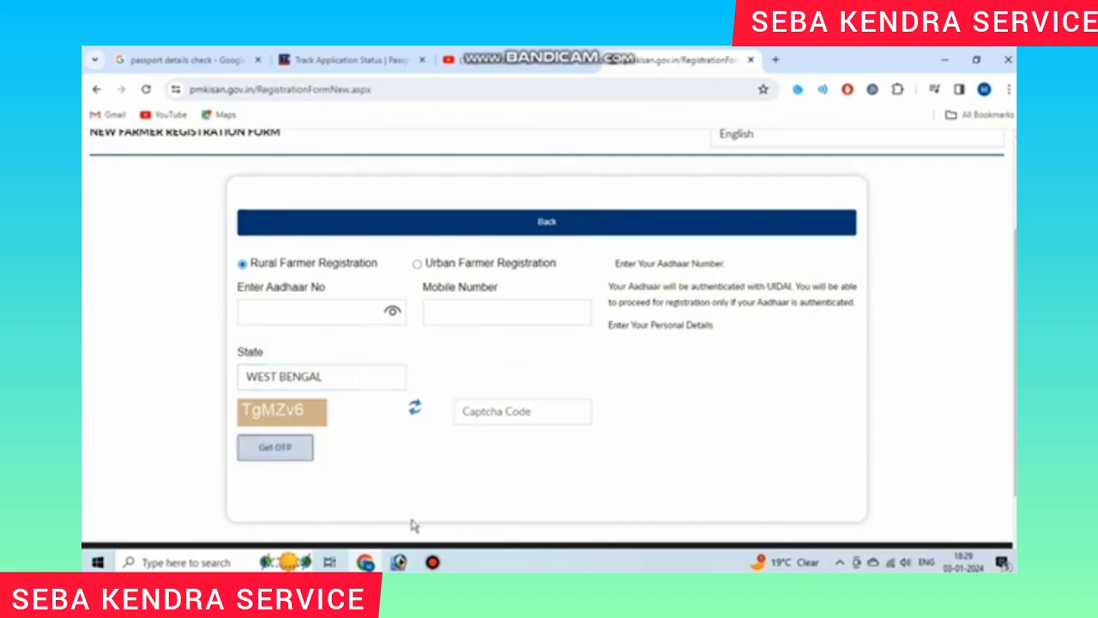
Step: Request the OTP, then submit the OTP and captcha, landing back on the portal home page
mouse_move(432, 561)
click(460, 495)
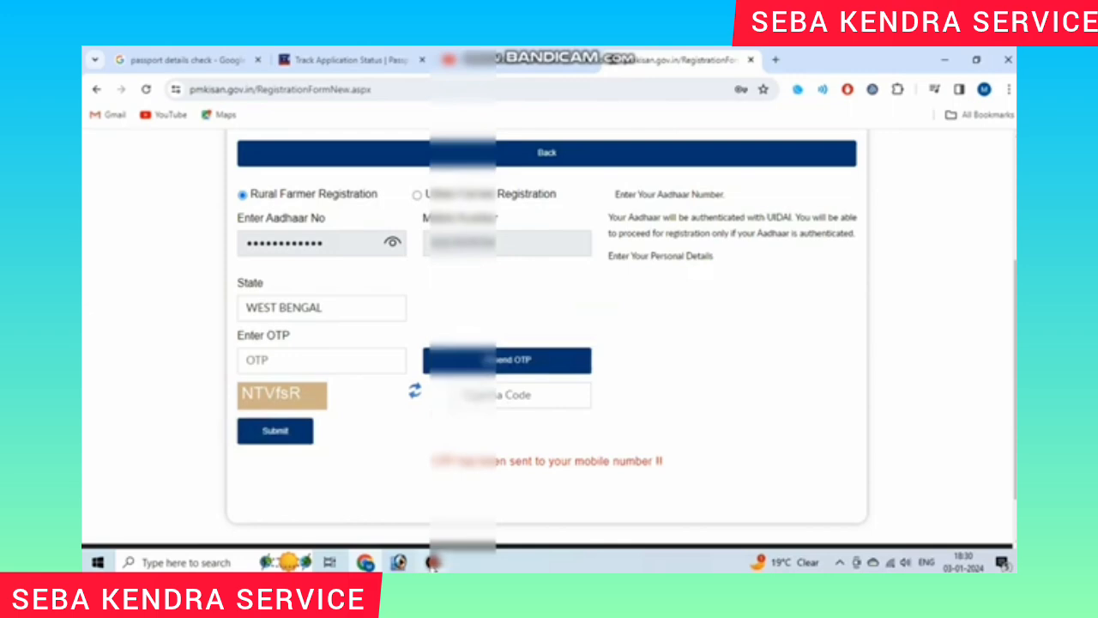
click(433, 562)
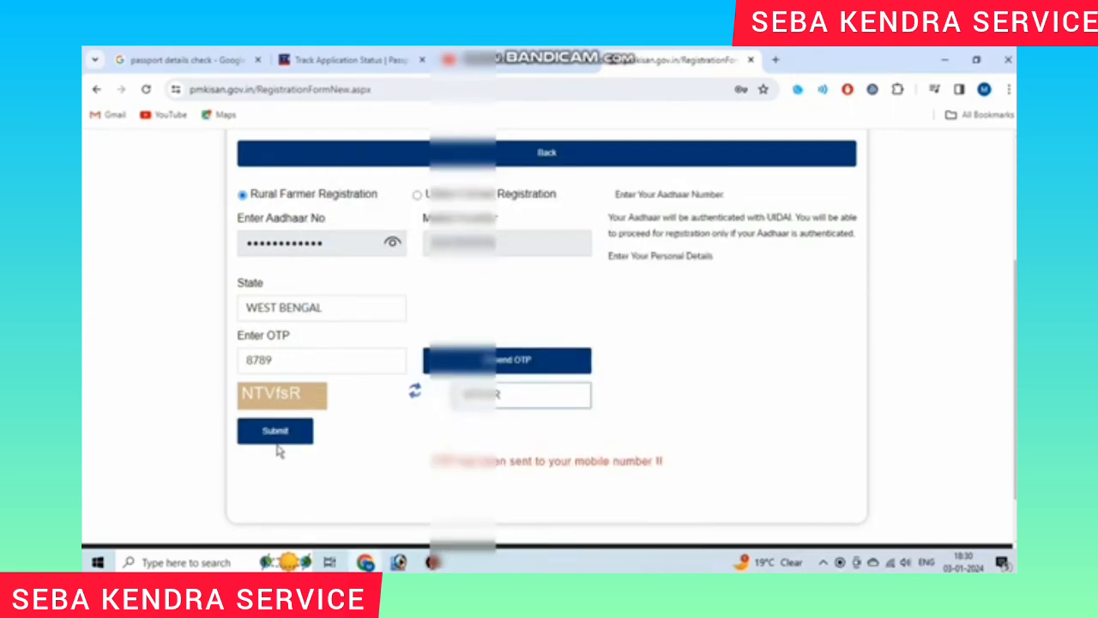
click(281, 438)
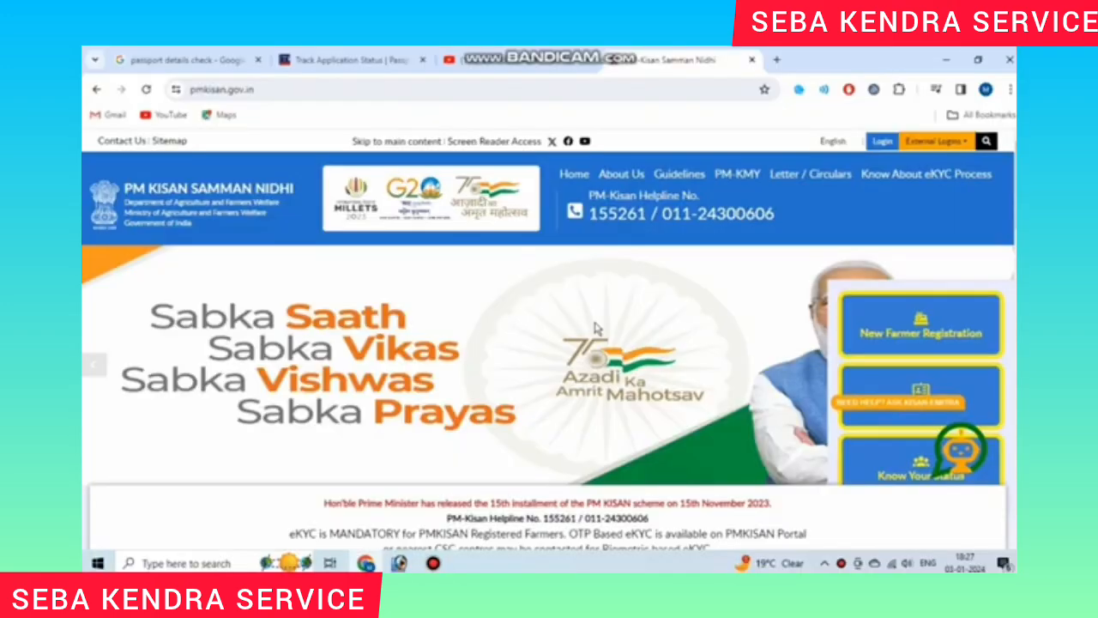
Step: Scroll the home page down to Farmers Corner and open the New Farmer Registration tile
click(433, 563)
click(675, 165)
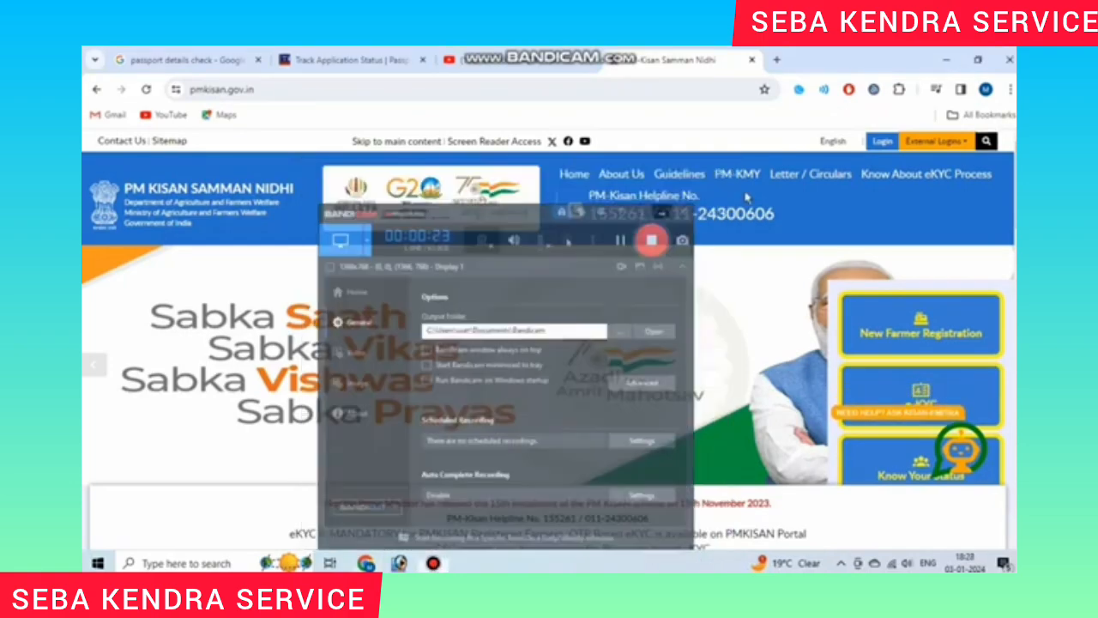
scroll(805, 264, down, 3)
scroll(805, 263, down, 7)
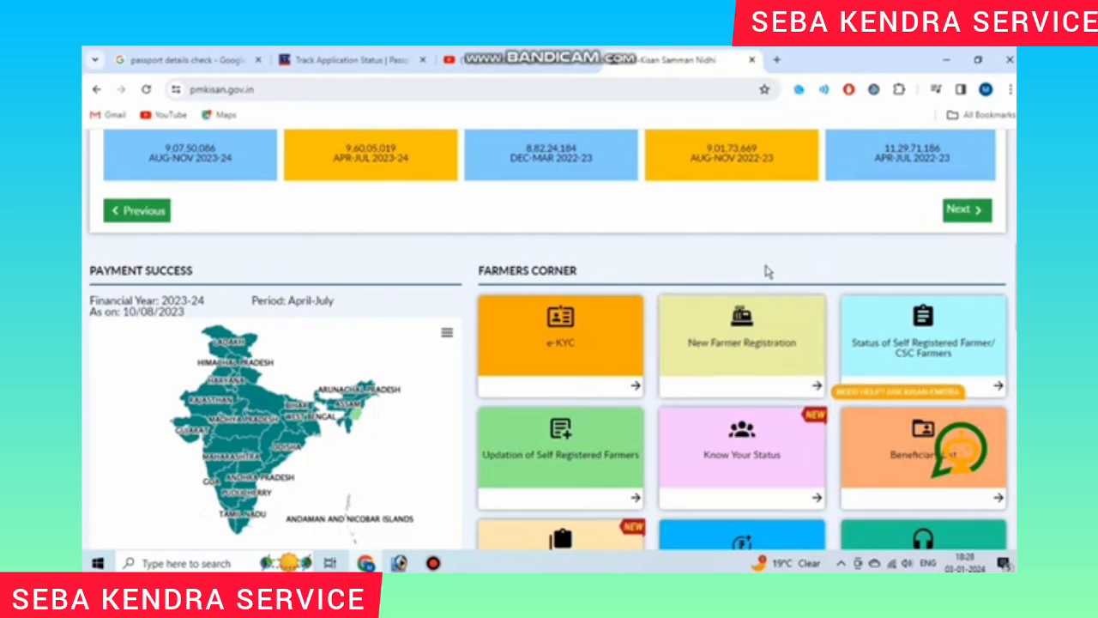
scroll(752, 300, down, 1)
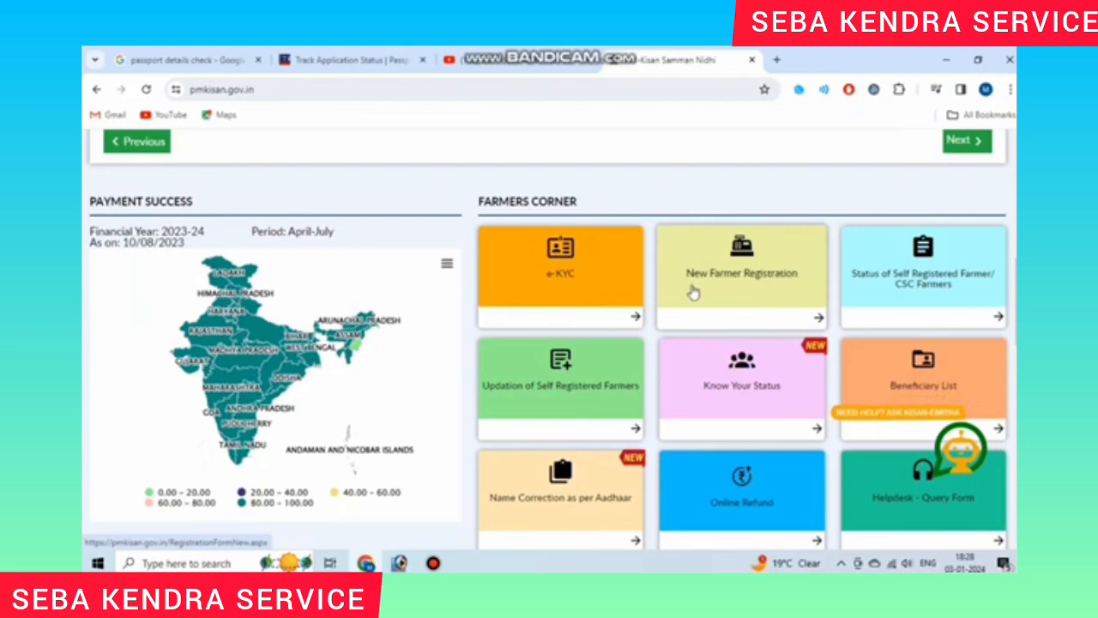
click(772, 288)
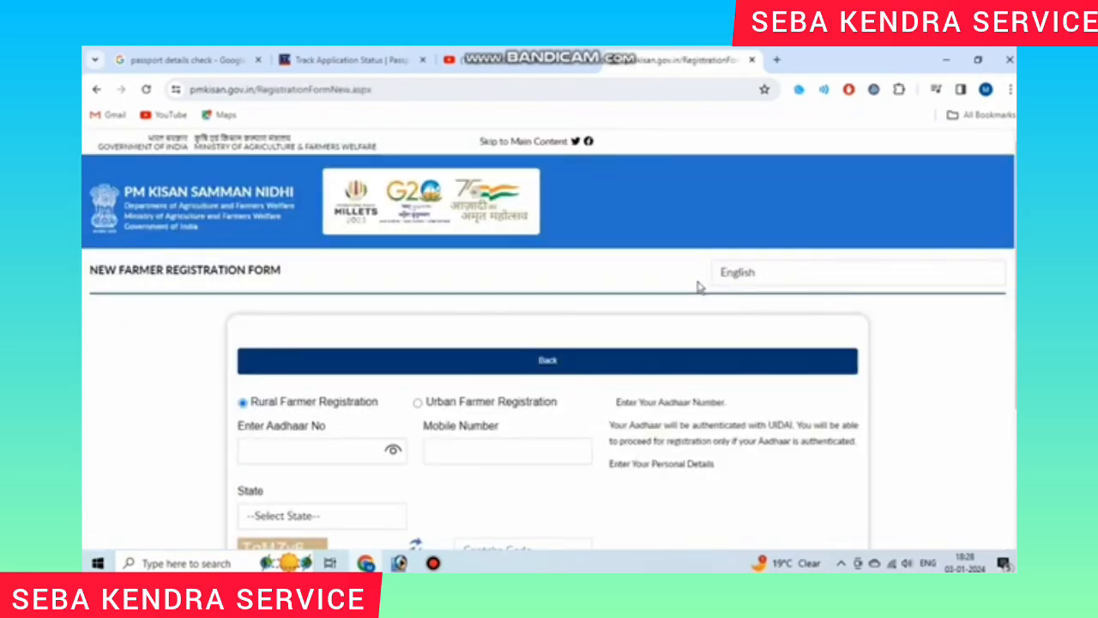
Step: Point out the Rural and Urban registration options and the Aadhaar and mobile number fields
scroll(694, 287, down, 3)
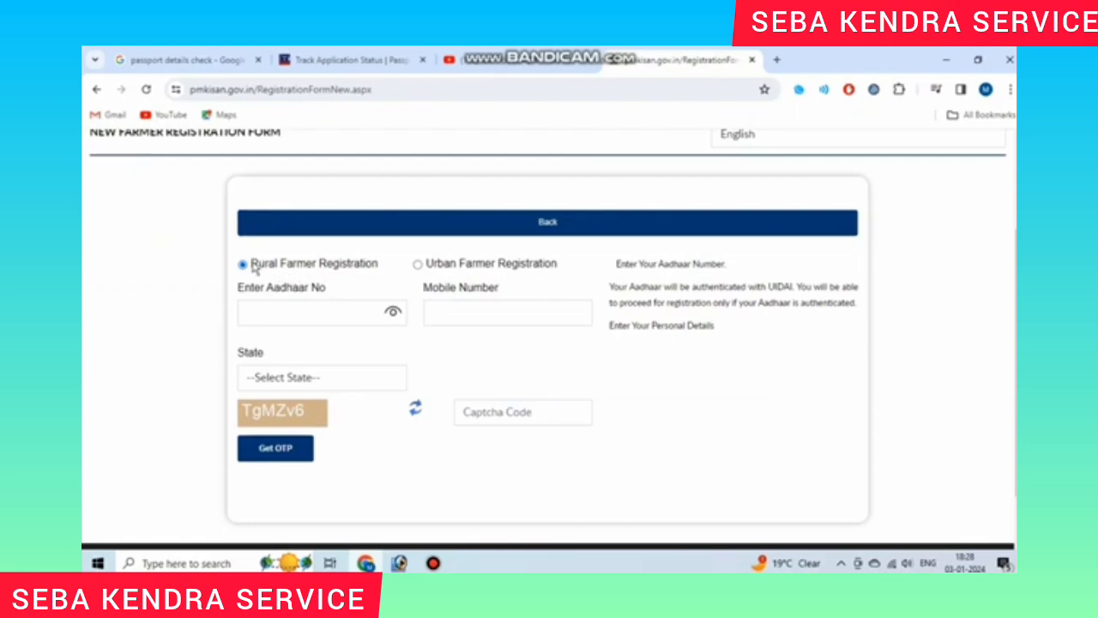
drag(252, 265, 354, 272)
drag(445, 269, 561, 263)
click(295, 272)
drag(239, 289, 319, 286)
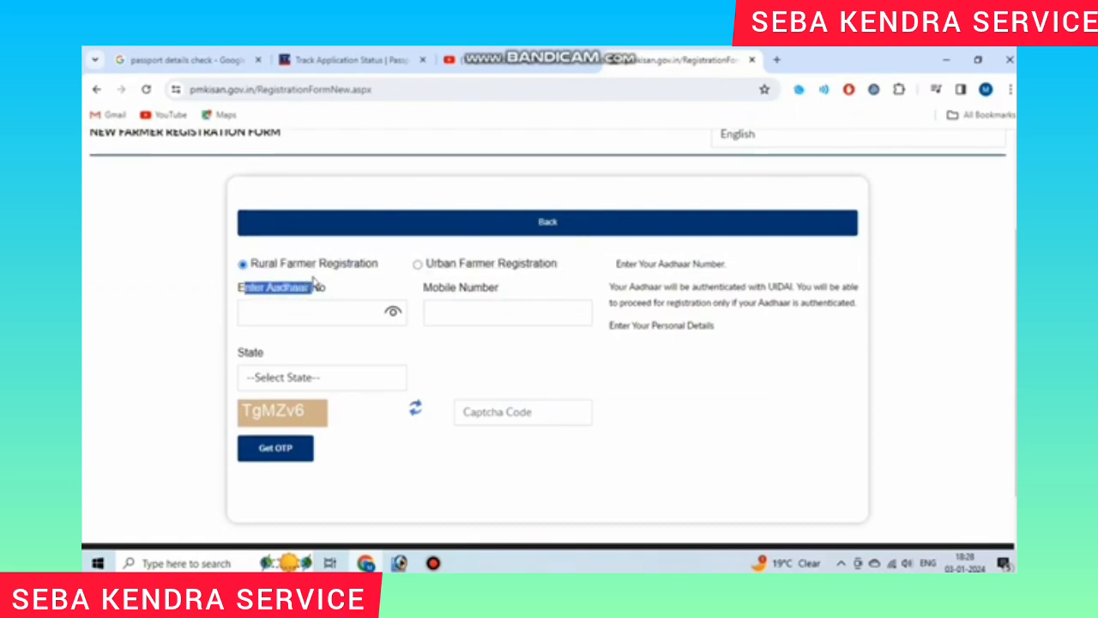
click(446, 289)
drag(423, 289, 511, 293)
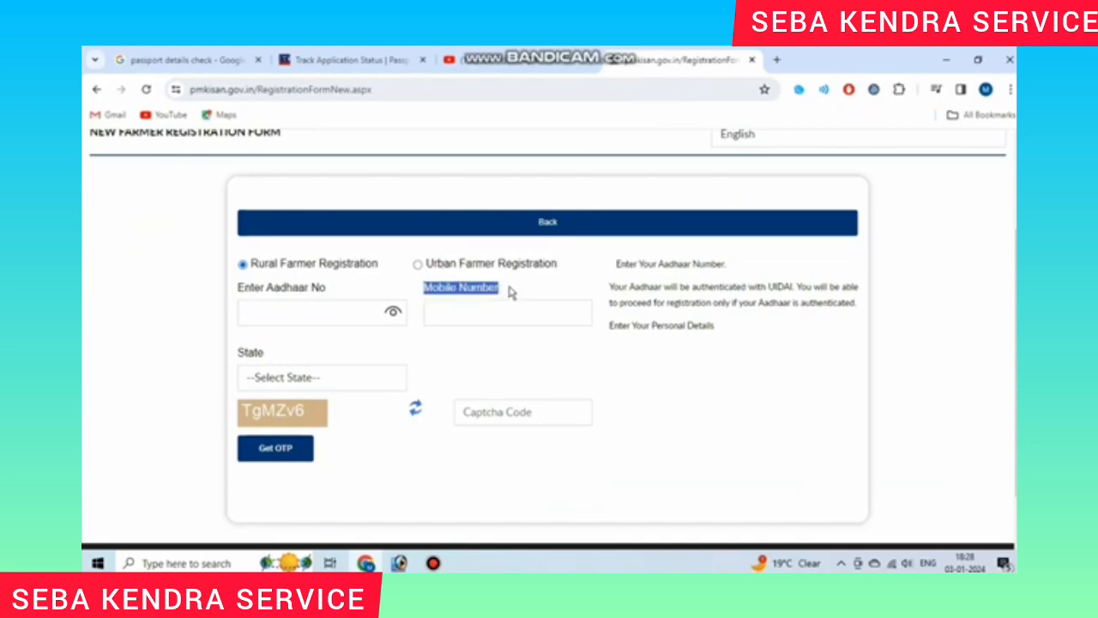
click(510, 292)
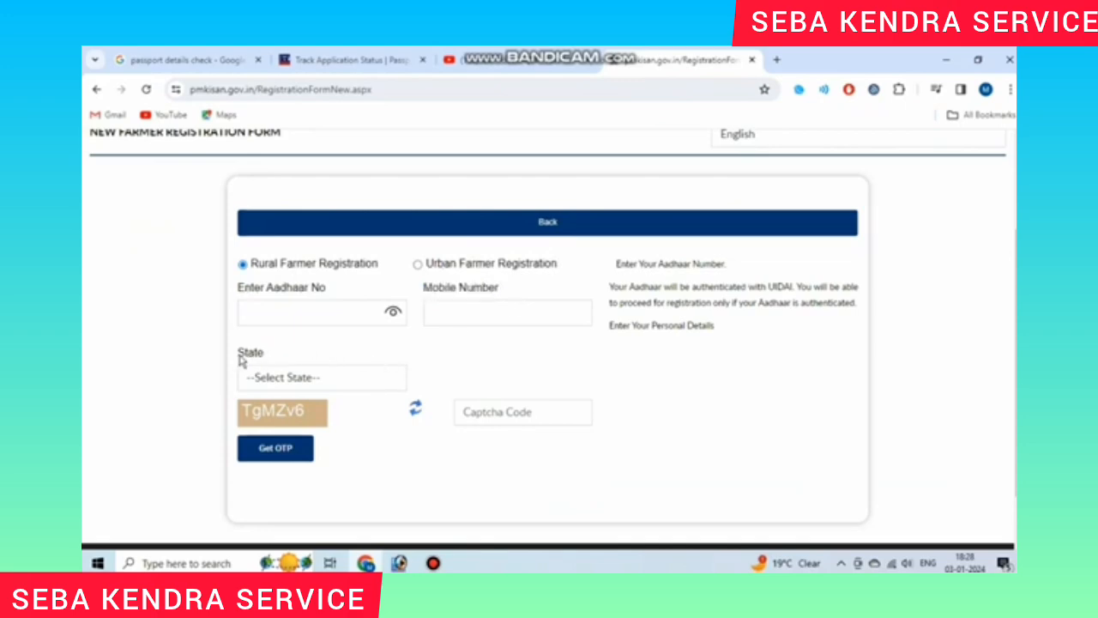
Step: Choose WEST BENGAL in the State dropdown
drag(238, 357, 287, 360)
click(300, 378)
scroll(351, 320, down, 3)
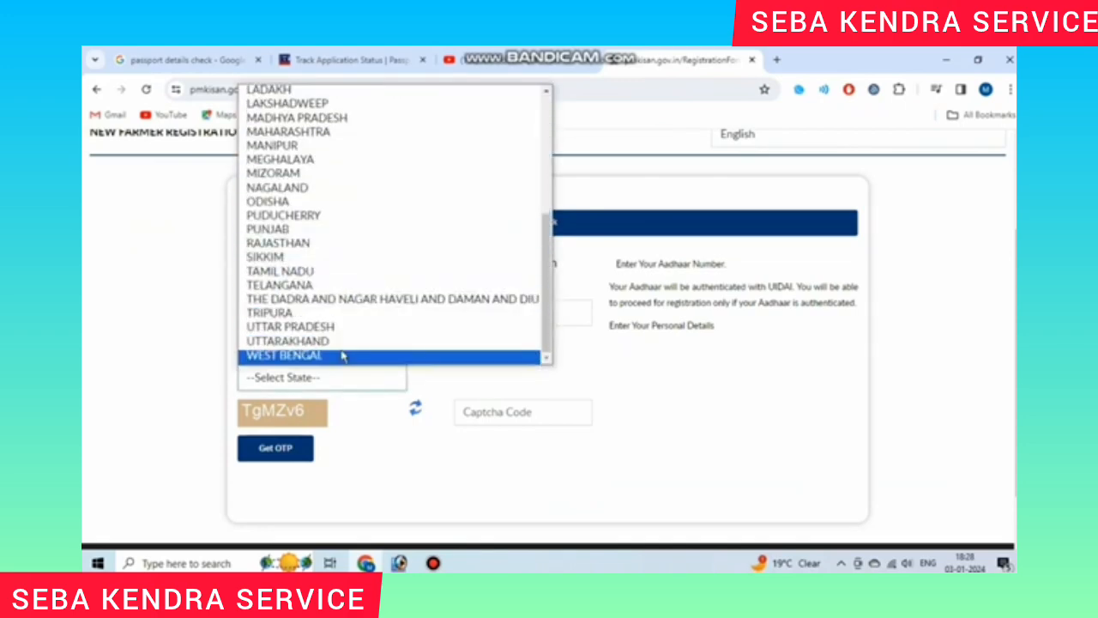
click(343, 354)
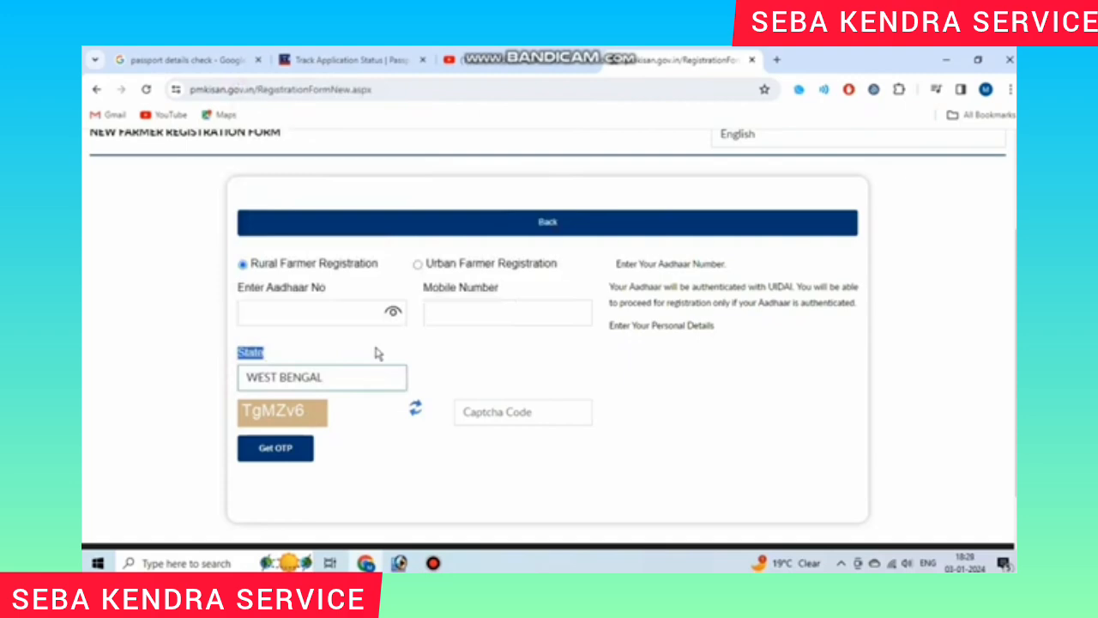
click(472, 358)
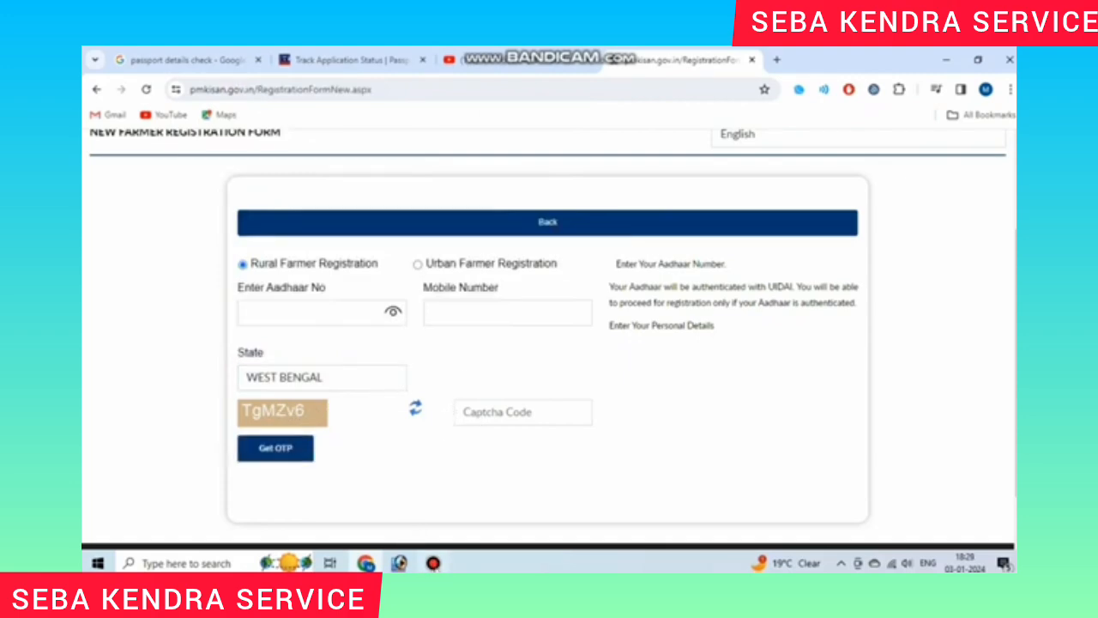
Step: Submit the OTP and captcha so the Aadhaar-registered mobile OTP field appears
click(436, 562)
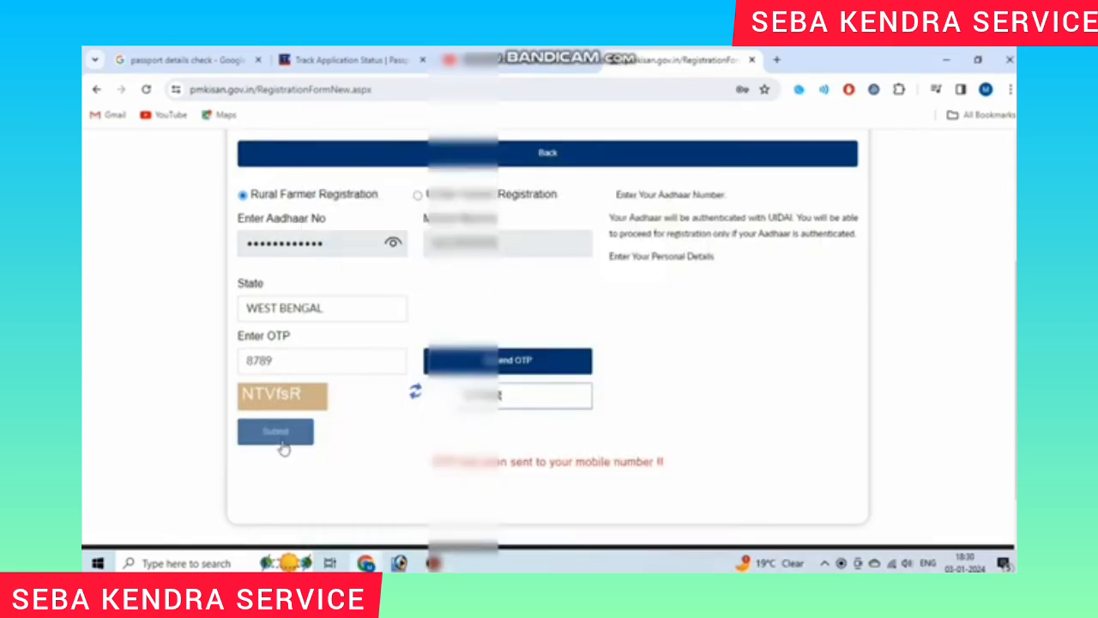
click(282, 438)
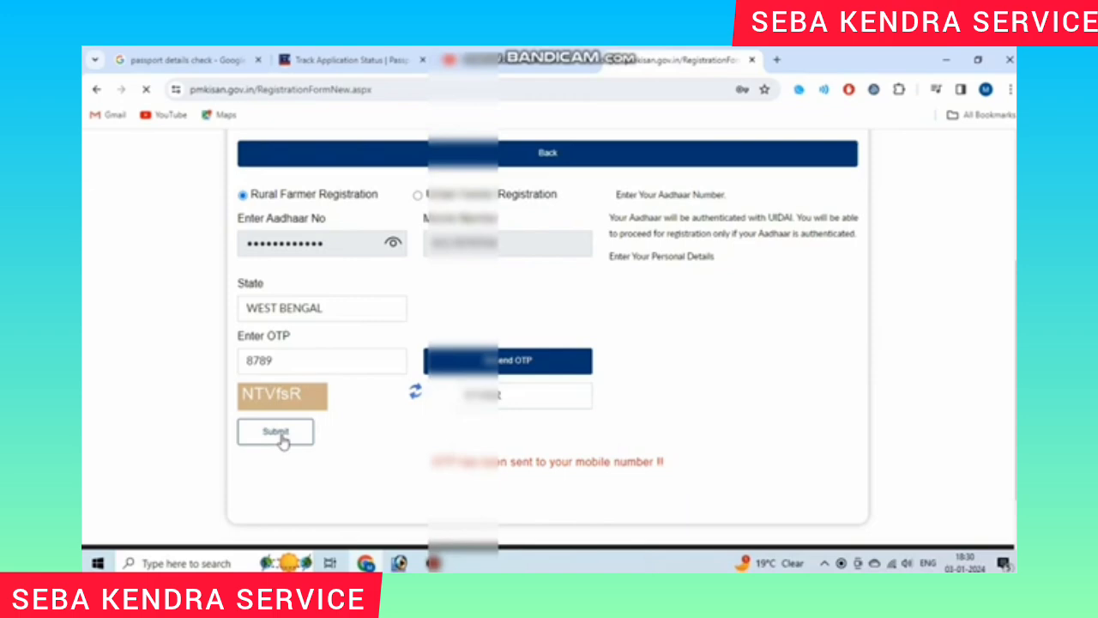
scroll(393, 434, down, 4)
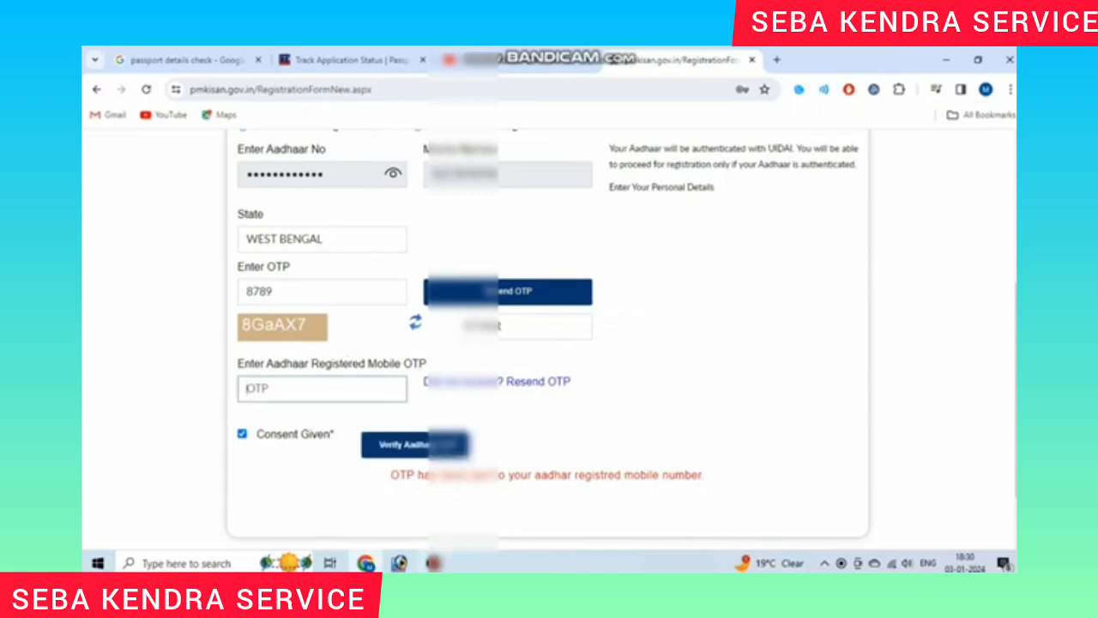
click(433, 563)
click(645, 199)
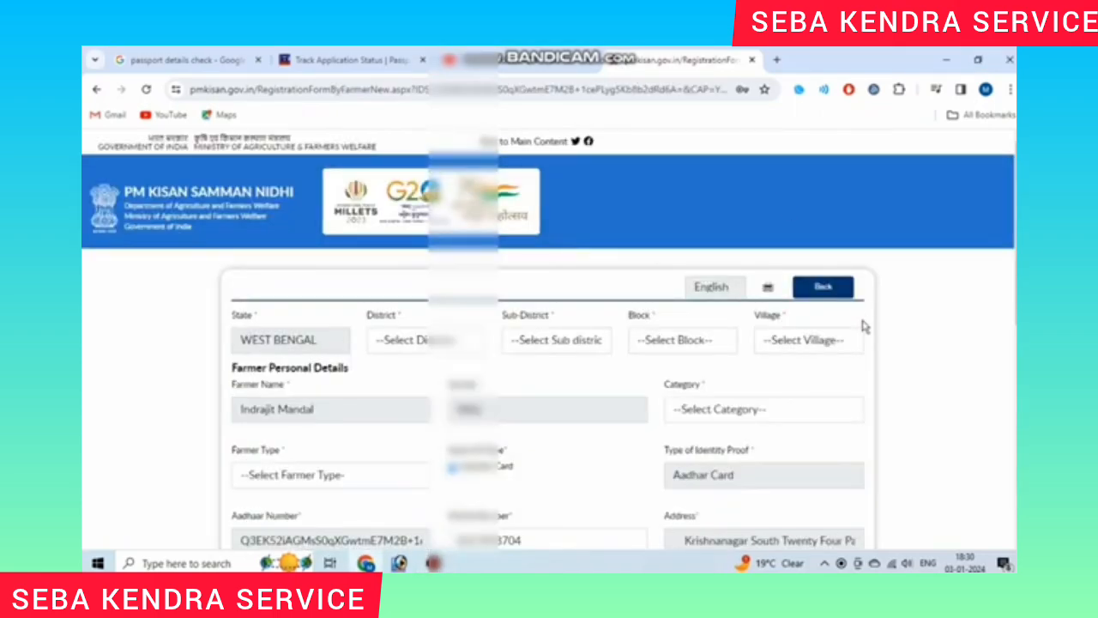
scroll(858, 380, down, 6)
scroll(859, 385, up, 5)
scroll(860, 385, up, 2)
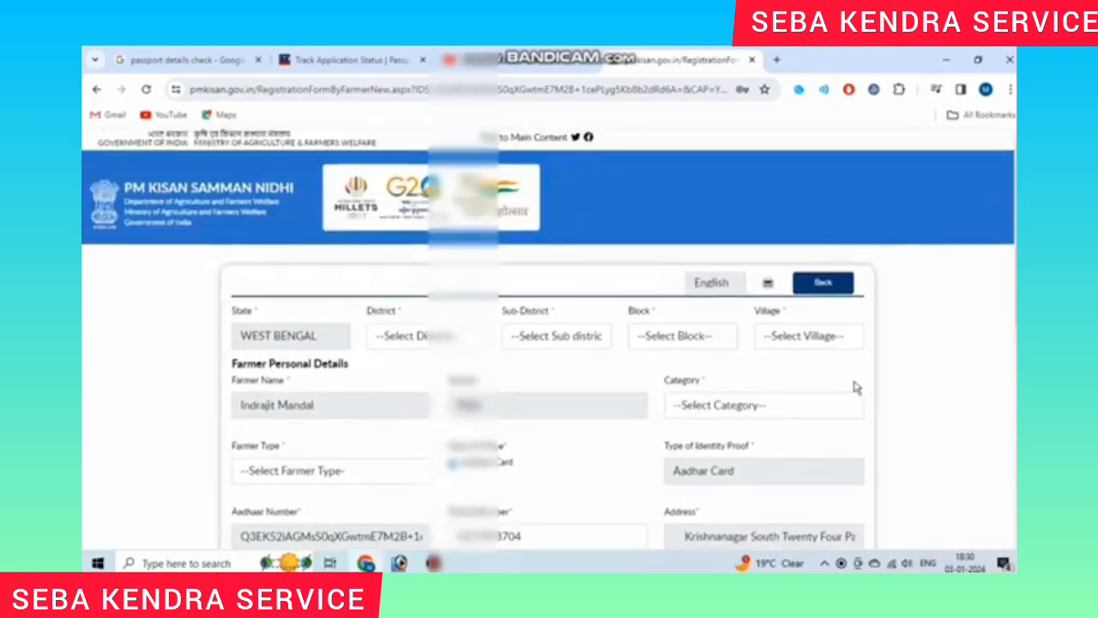
drag(235, 246, 262, 247)
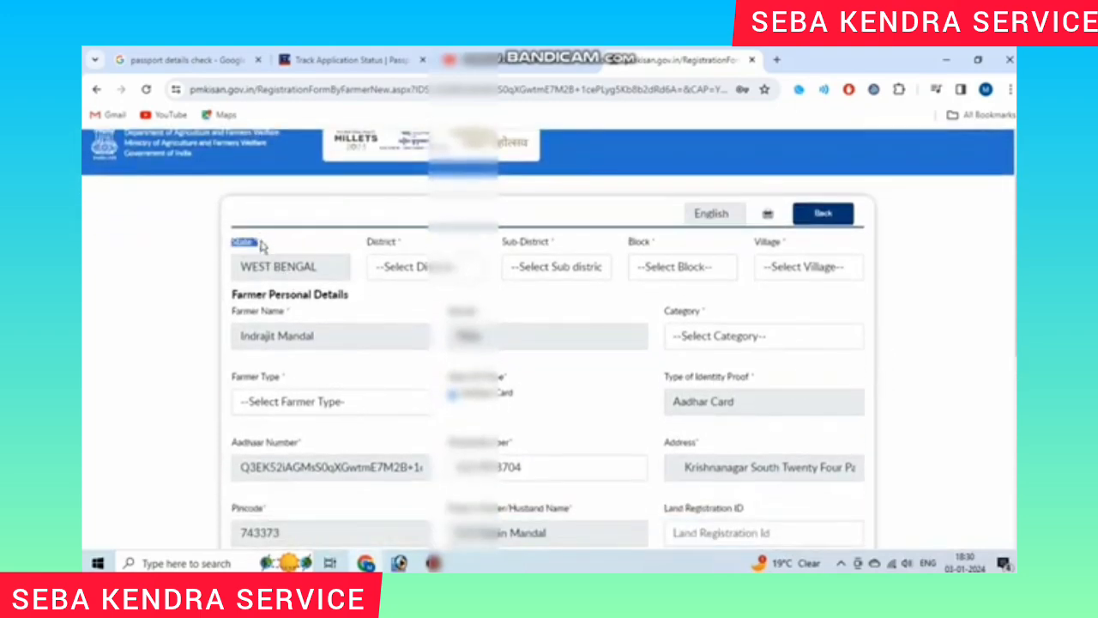
drag(369, 245, 406, 247)
click(440, 266)
scroll(446, 360, down, 2)
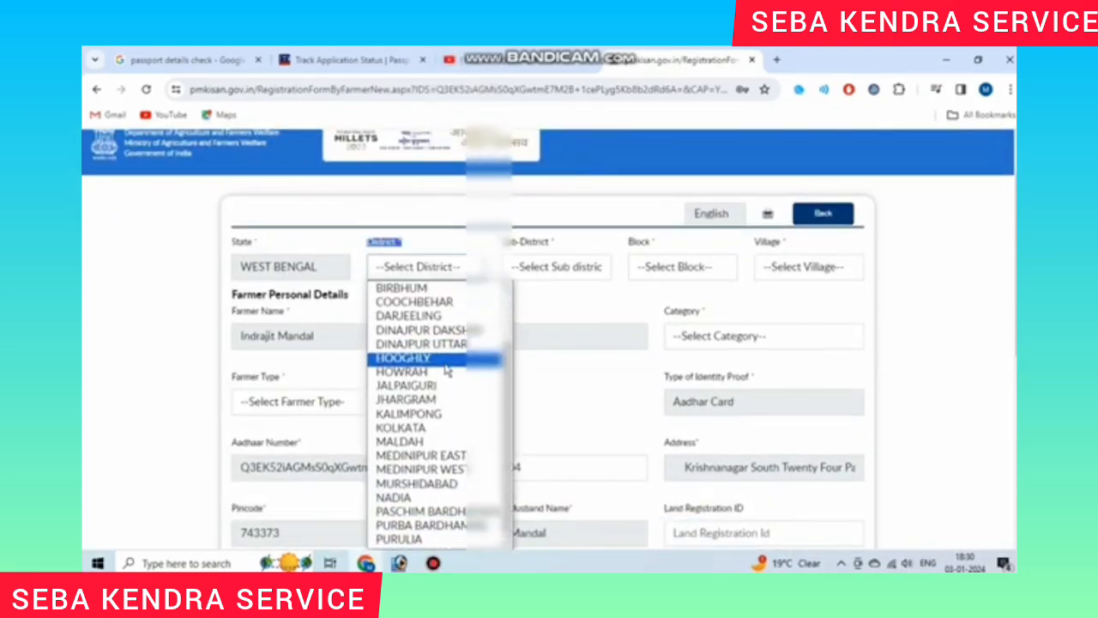
scroll(454, 352, up, 2)
click(463, 316)
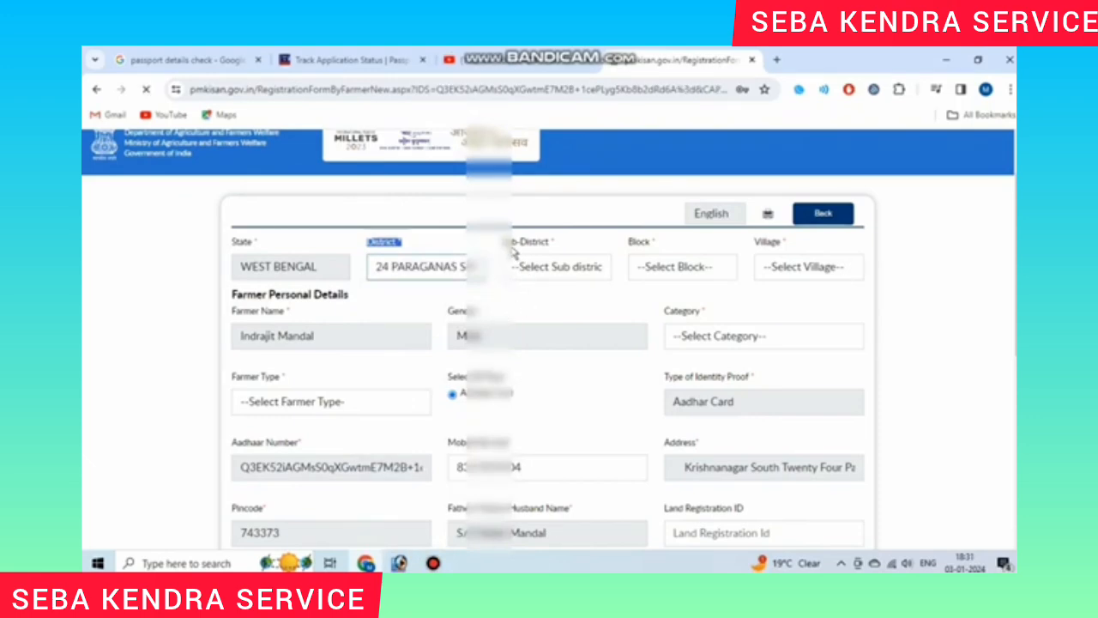
drag(508, 243, 546, 260)
click(548, 263)
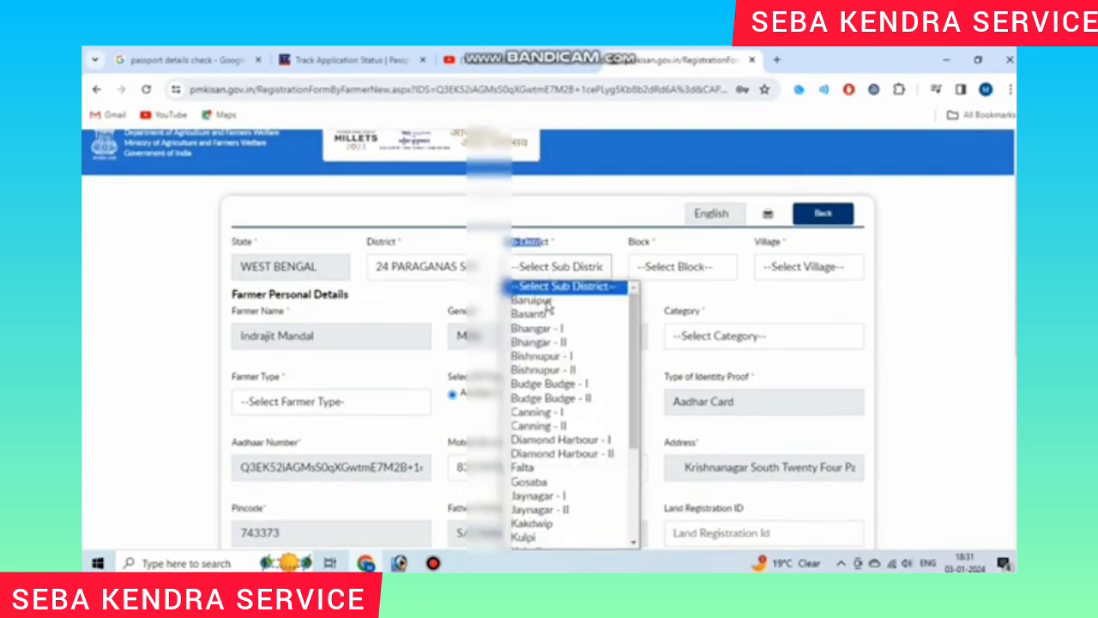
click(569, 252)
drag(627, 248, 669, 258)
click(669, 261)
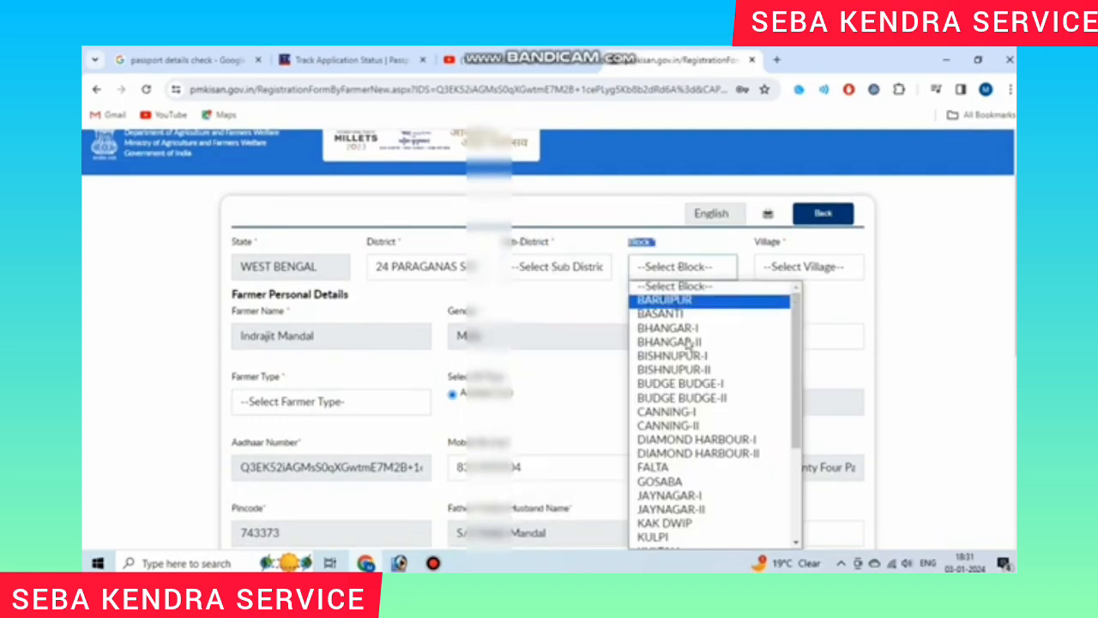
click(683, 259)
drag(759, 249, 808, 264)
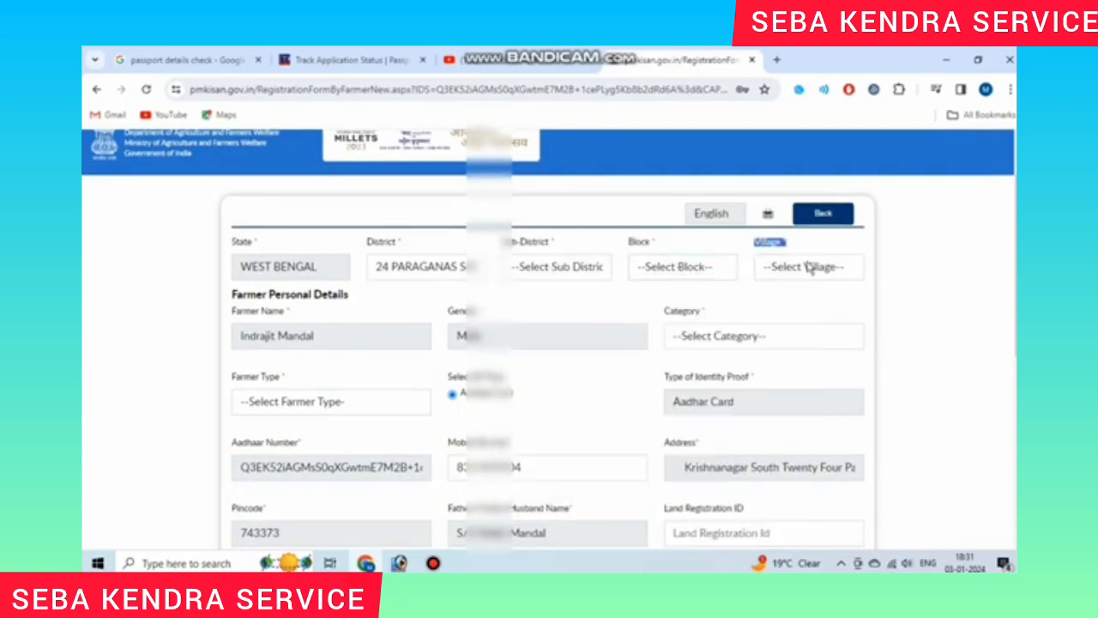
click(808, 264)
click(912, 289)
drag(233, 316, 300, 310)
click(308, 343)
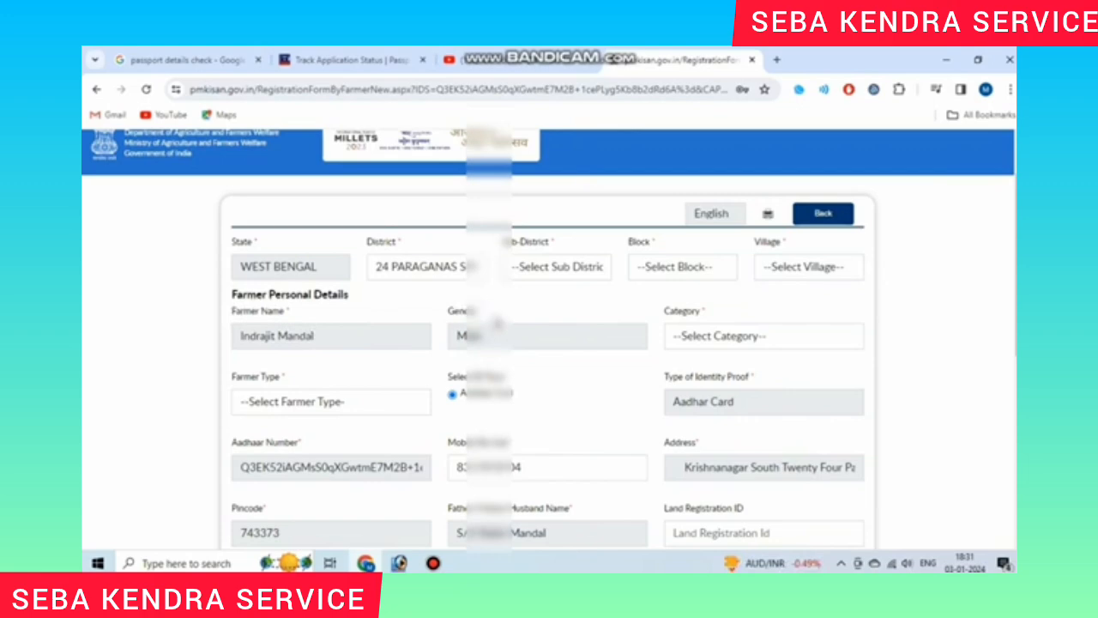
Step: Set Category to General/Others and Farmer Type to others
drag(676, 311, 707, 313)
click(746, 335)
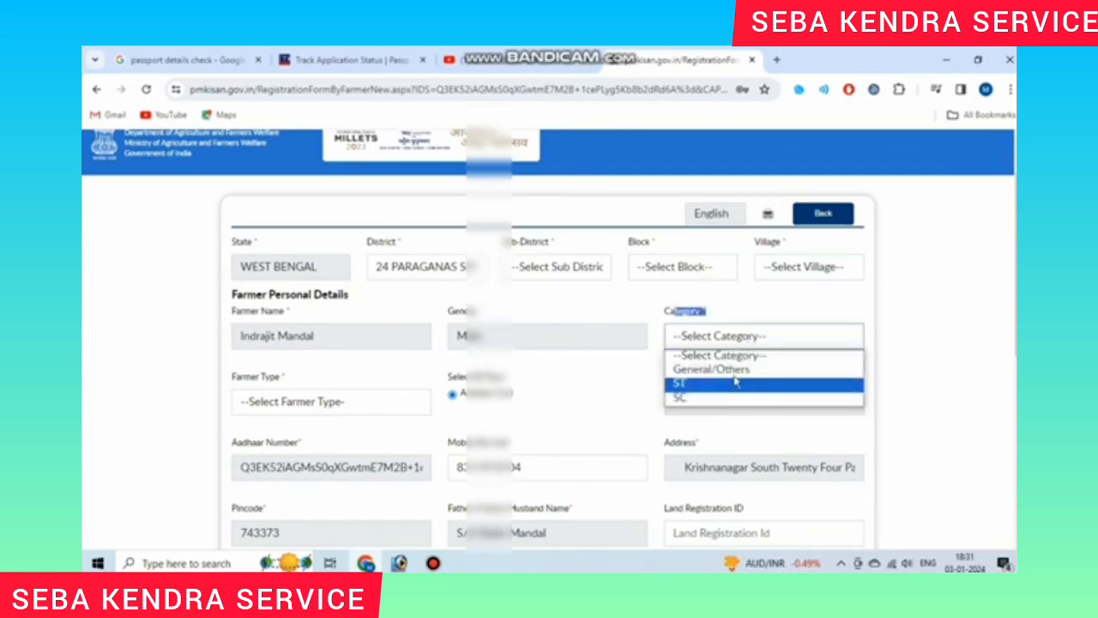
click(735, 371)
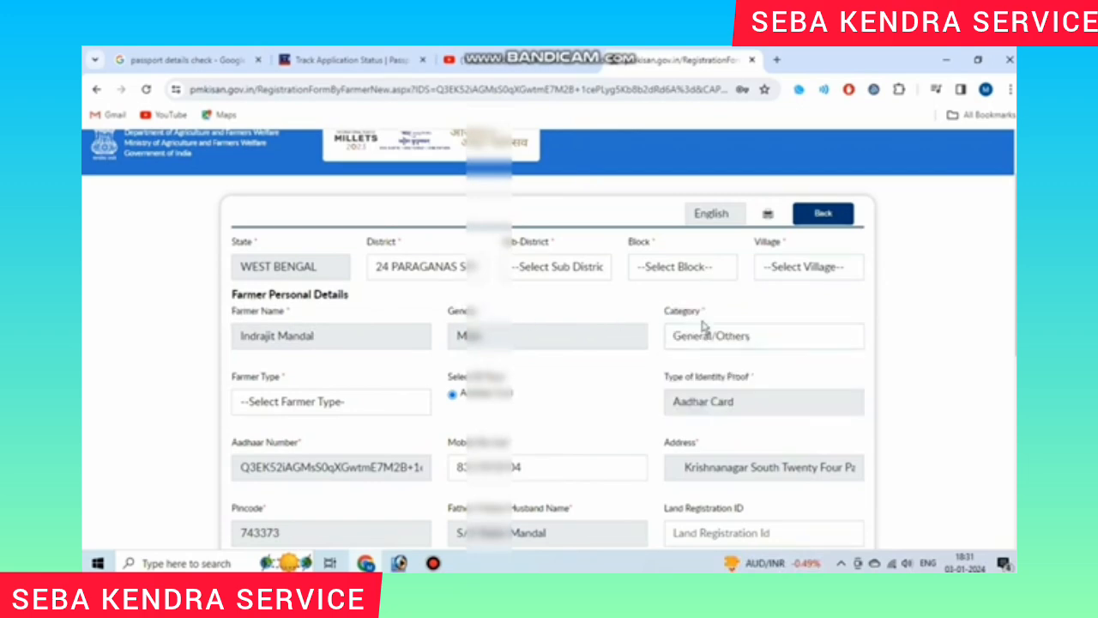
drag(240, 335, 246, 375)
click(304, 399)
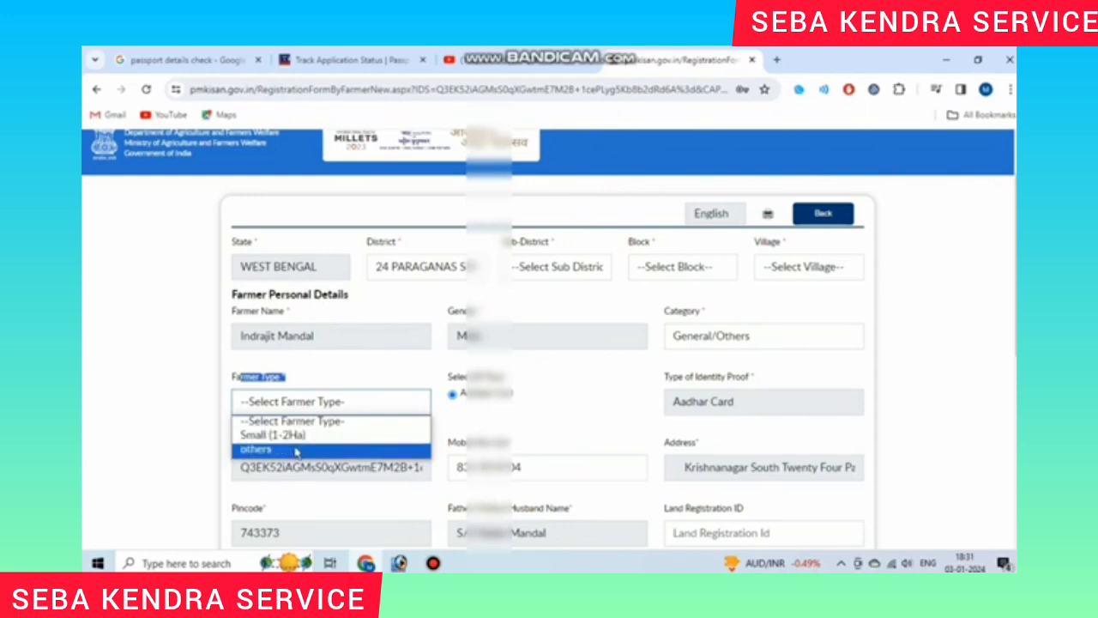
click(296, 450)
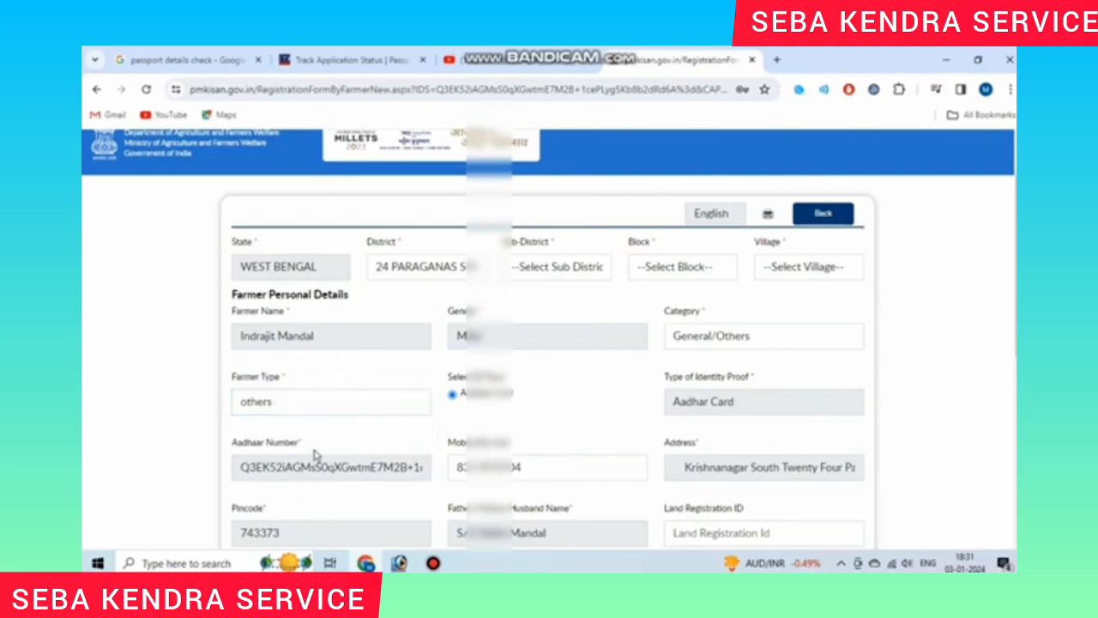
scroll(540, 443, down, 1)
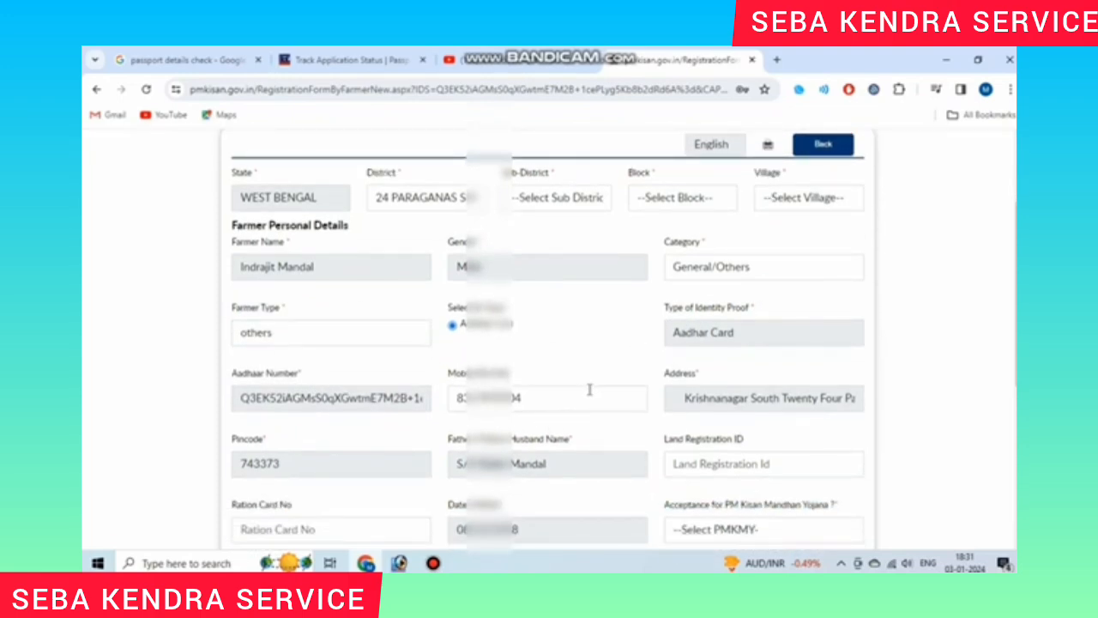
scroll(710, 395, down, 1)
scroll(643, 378, down, 1)
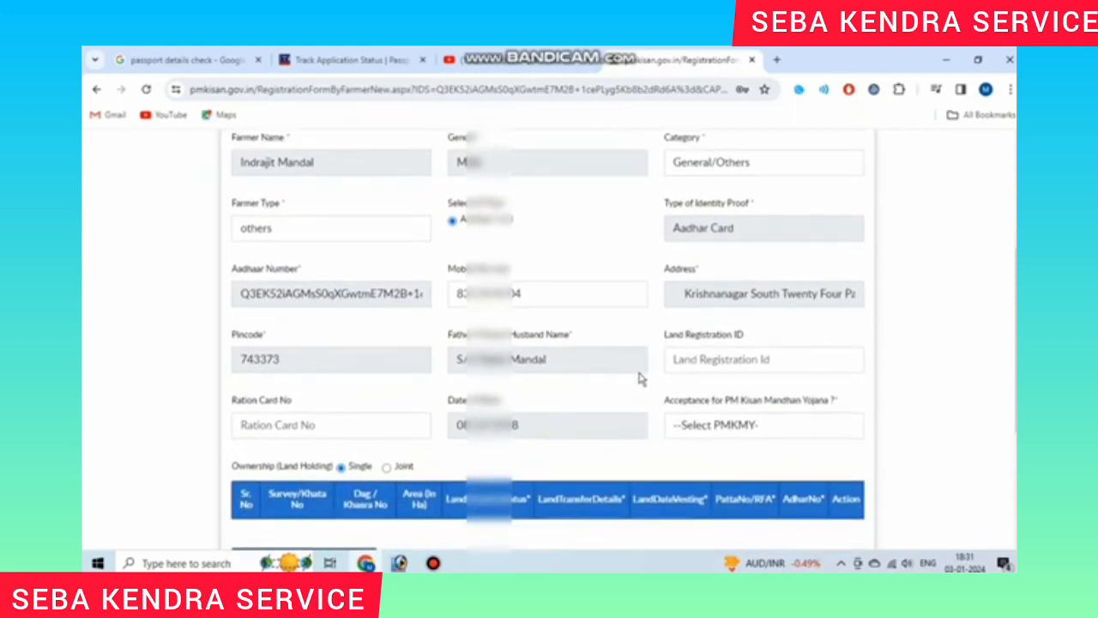
drag(667, 306, 743, 302)
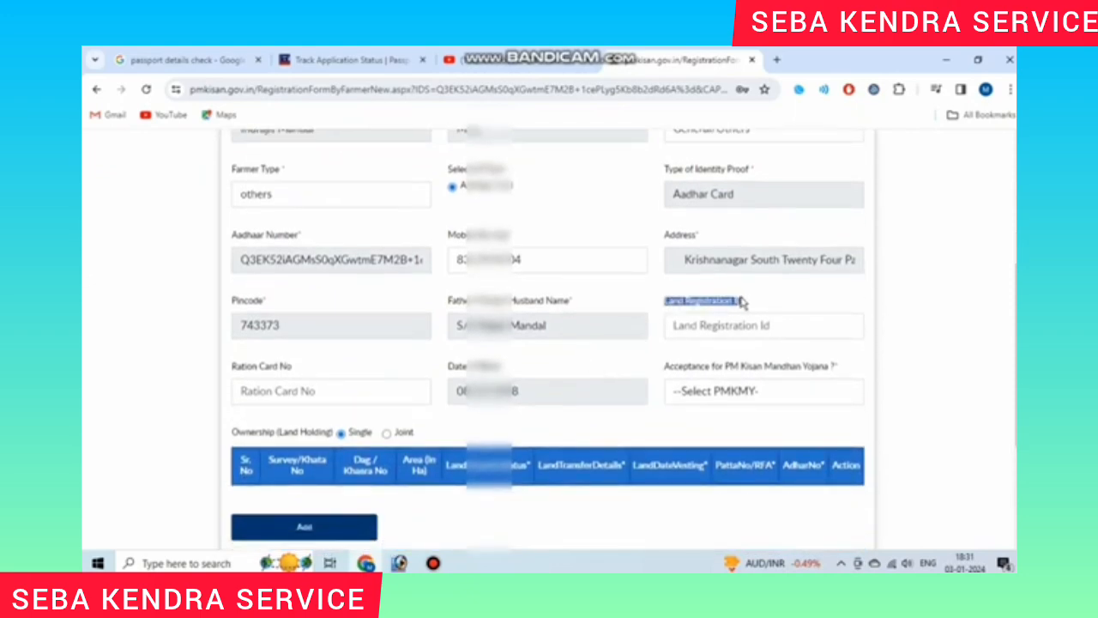
click(759, 324)
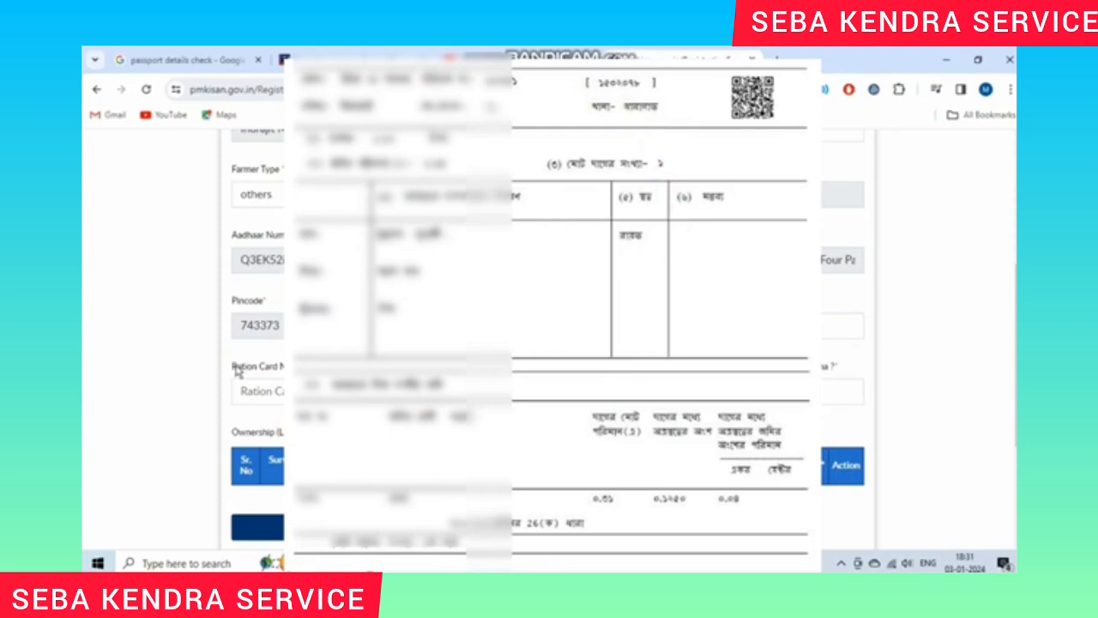
drag(233, 367, 322, 379)
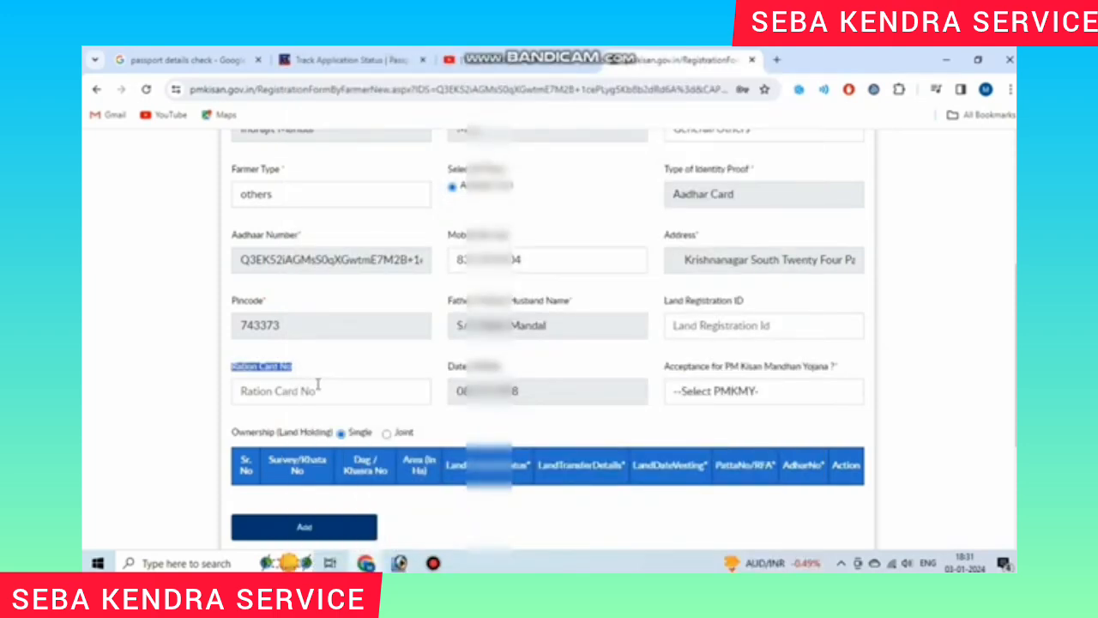
click(361, 369)
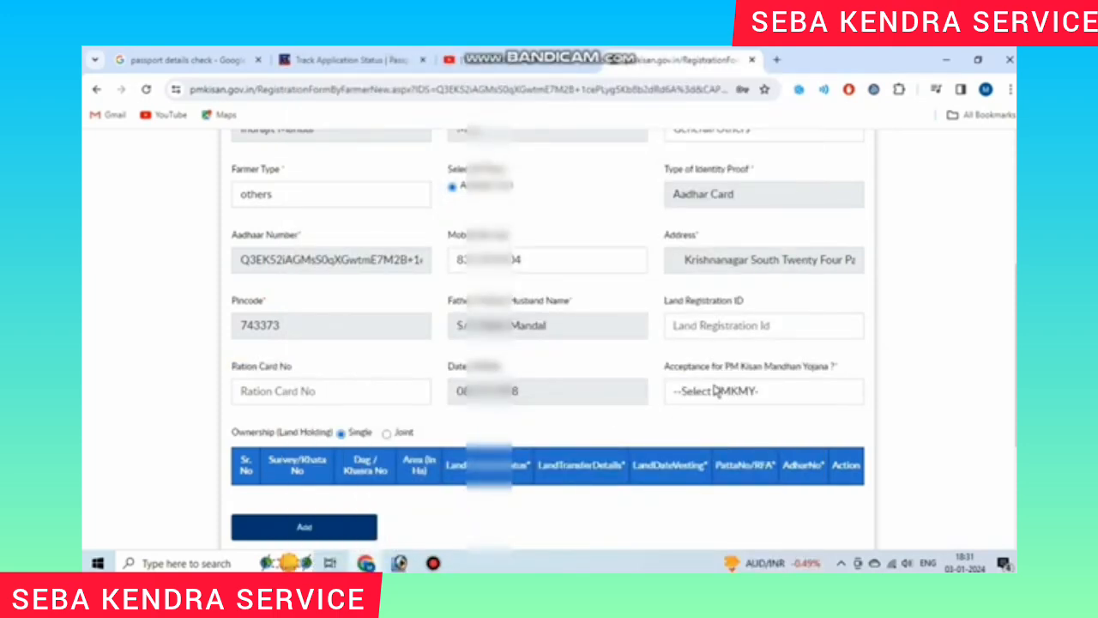
Step: Answer No for Acceptance for PM Kisan Mandhan Yojana
drag(721, 367, 821, 369)
click(806, 391)
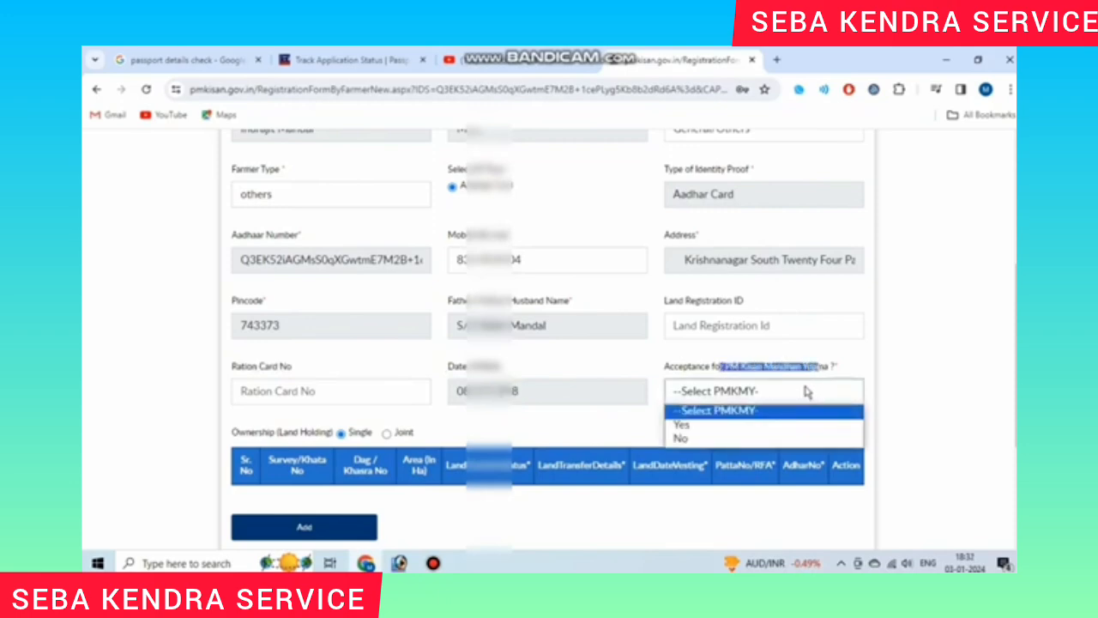
click(736, 439)
click(580, 439)
Step: Keep the Ownership (Land Holding) option on Single
scroll(604, 424, down, 1)
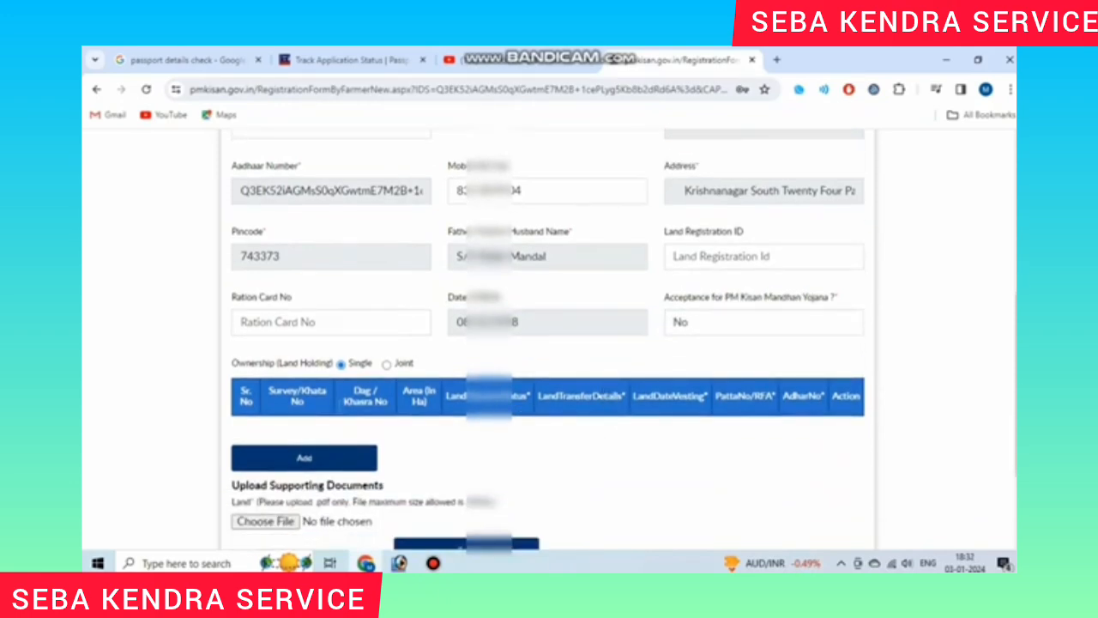
drag(235, 364, 302, 367)
click(311, 369)
double_click(354, 365)
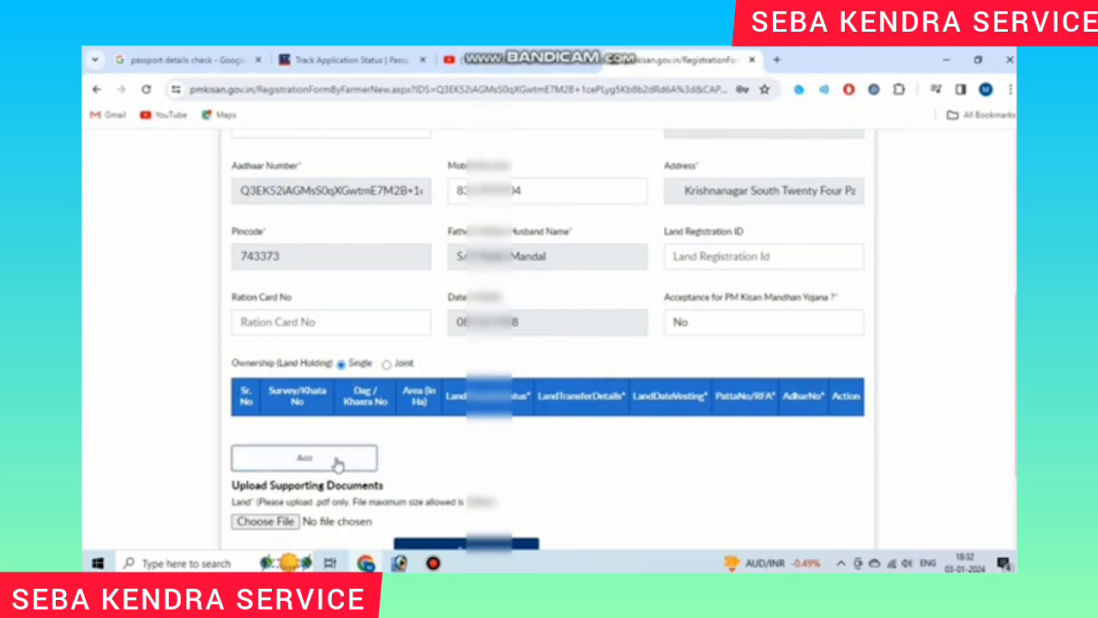
scroll(336, 455, down, 1)
Step: Add a land holding record and review the Survey/Khata No, Dag/Khasra No and Area (In Ha) labels
click(337, 398)
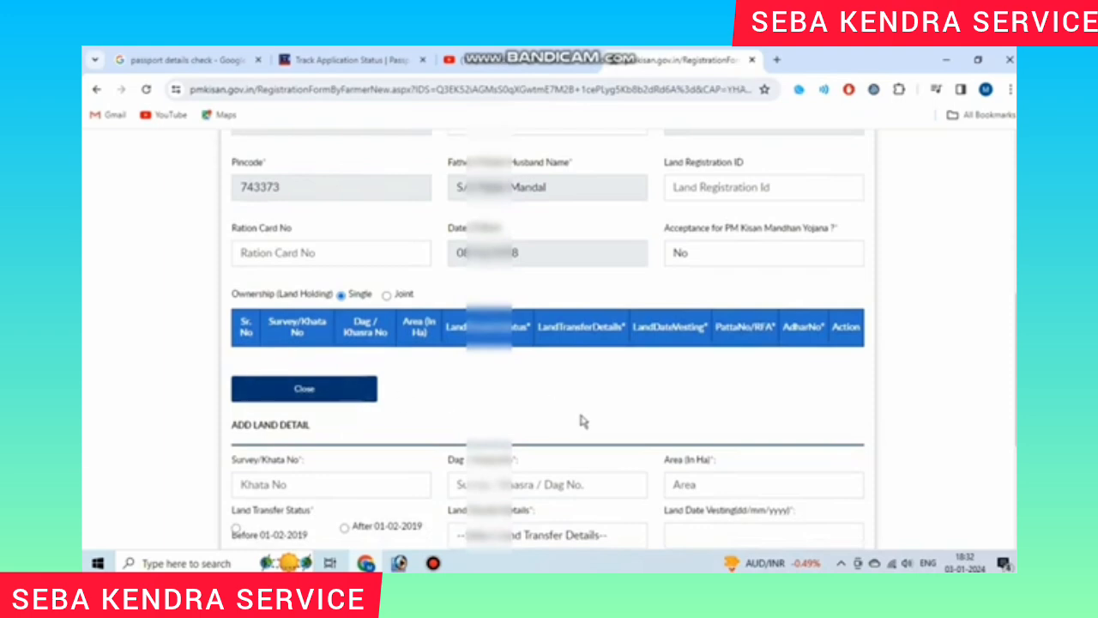
scroll(583, 422, down, 1)
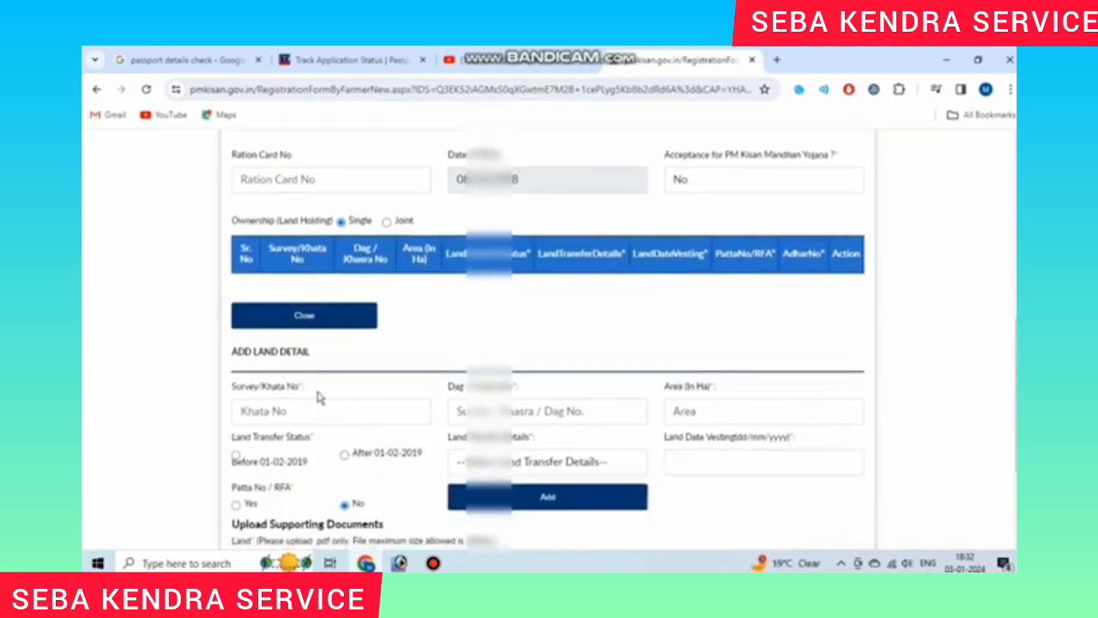
scroll(318, 395, down, 1)
drag(242, 322, 294, 324)
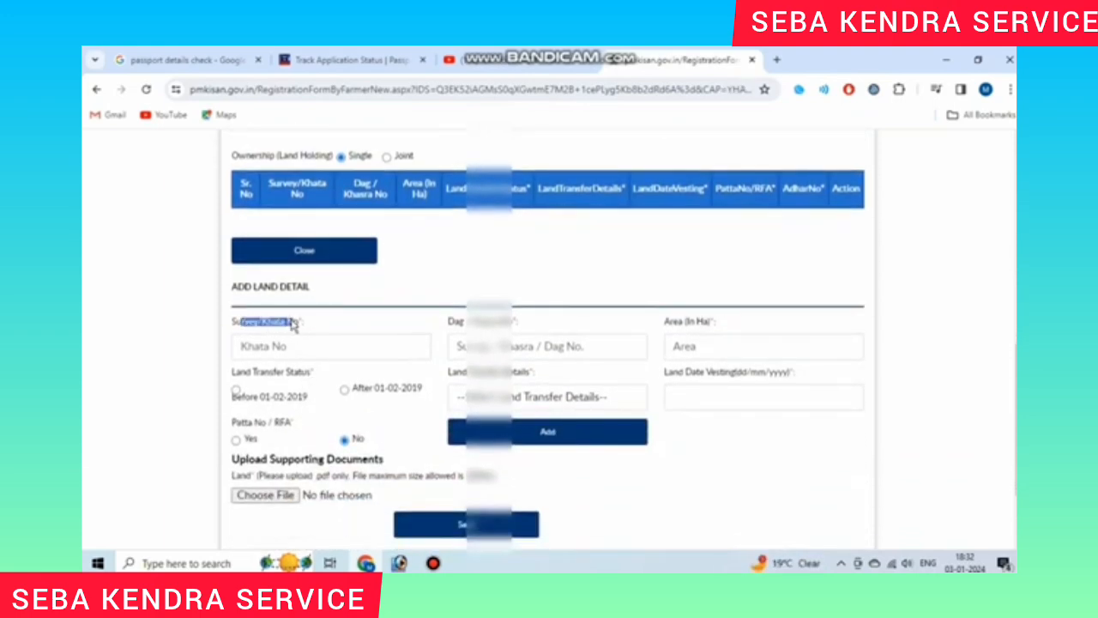
click(293, 324)
drag(454, 321, 512, 324)
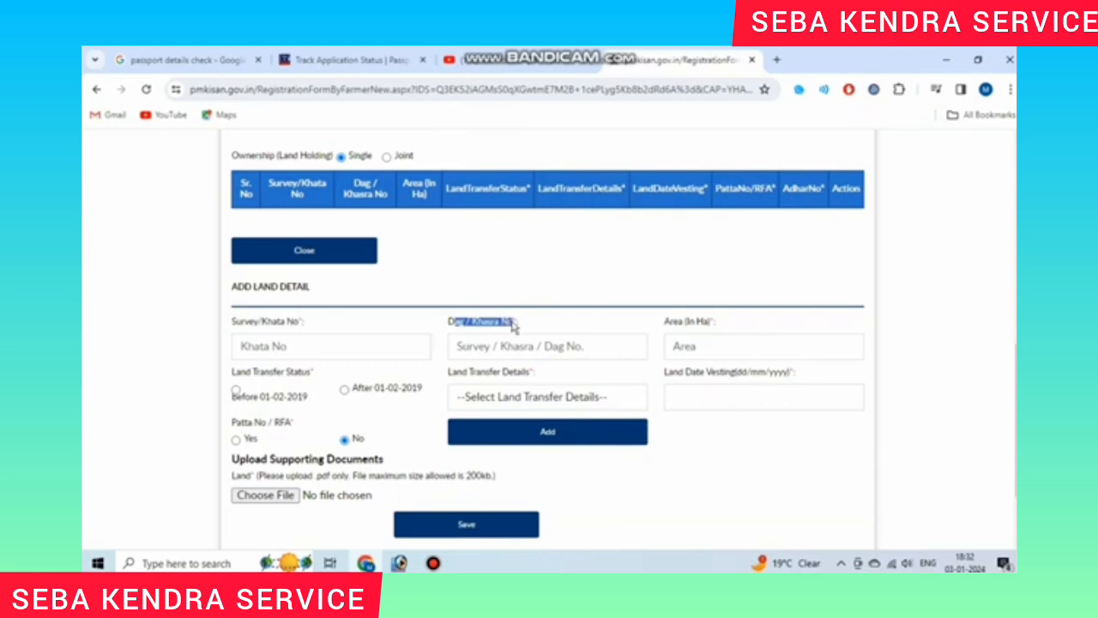
click(513, 326)
drag(665, 323, 711, 326)
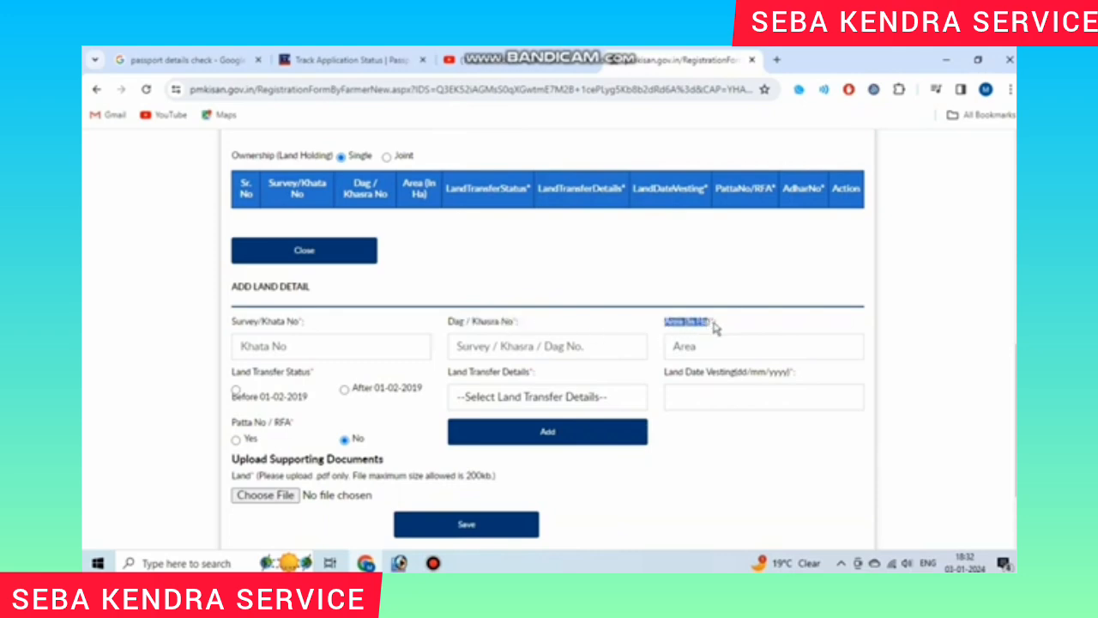
click(714, 327)
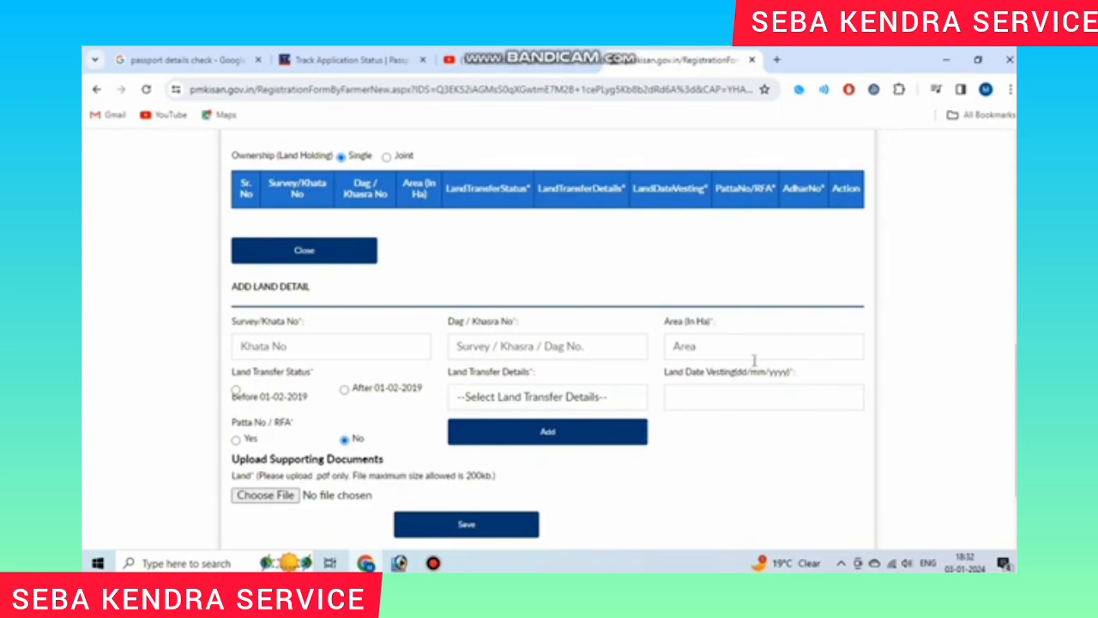
Step: Search acre to hectare in a new tab and open Housing.com's converter (1 acre = 0.4046856422 ha)
click(777, 59)
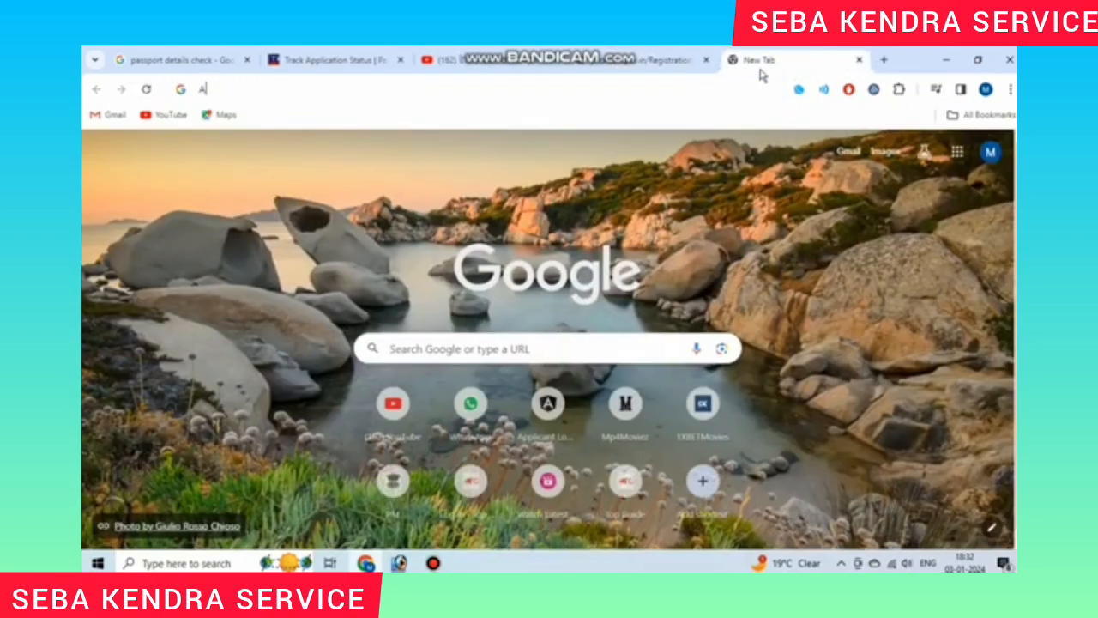
text(ACOR)
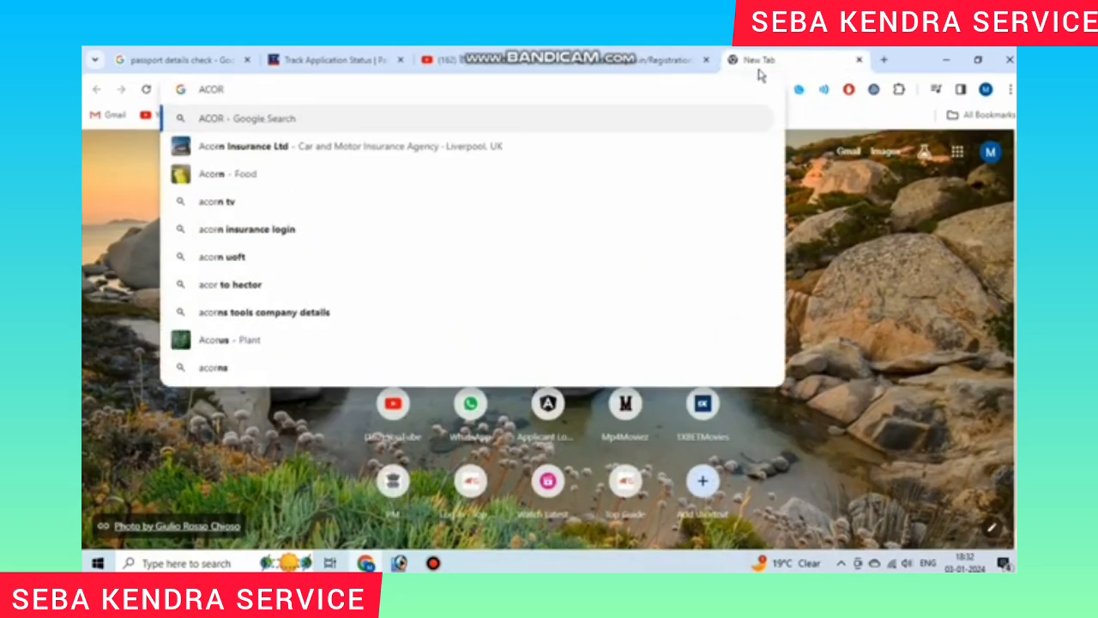
text( TO)
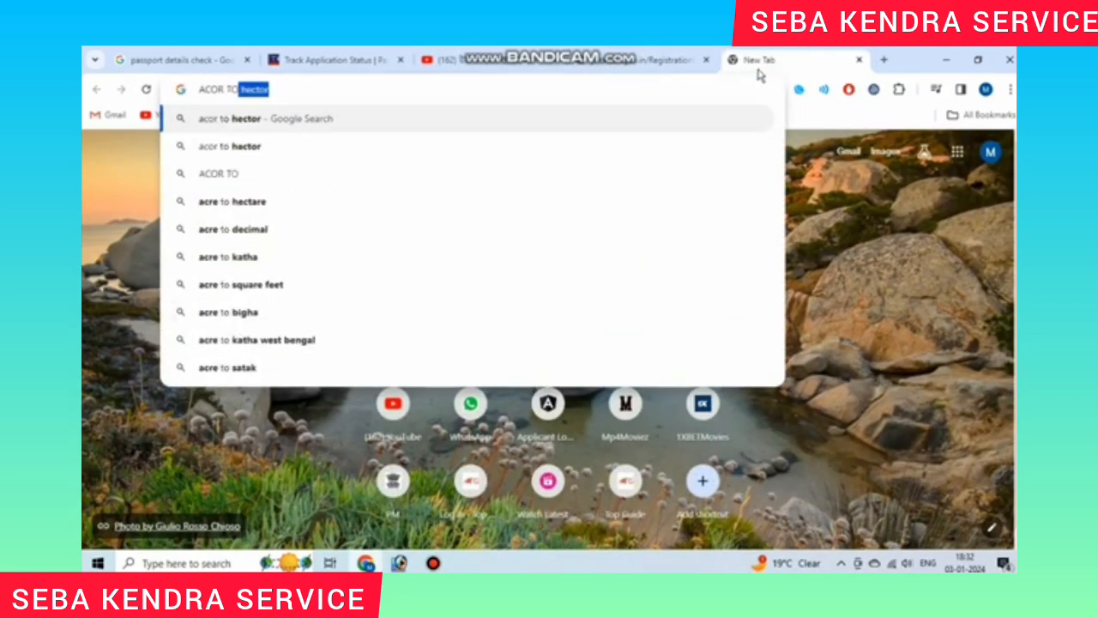
click(336, 147)
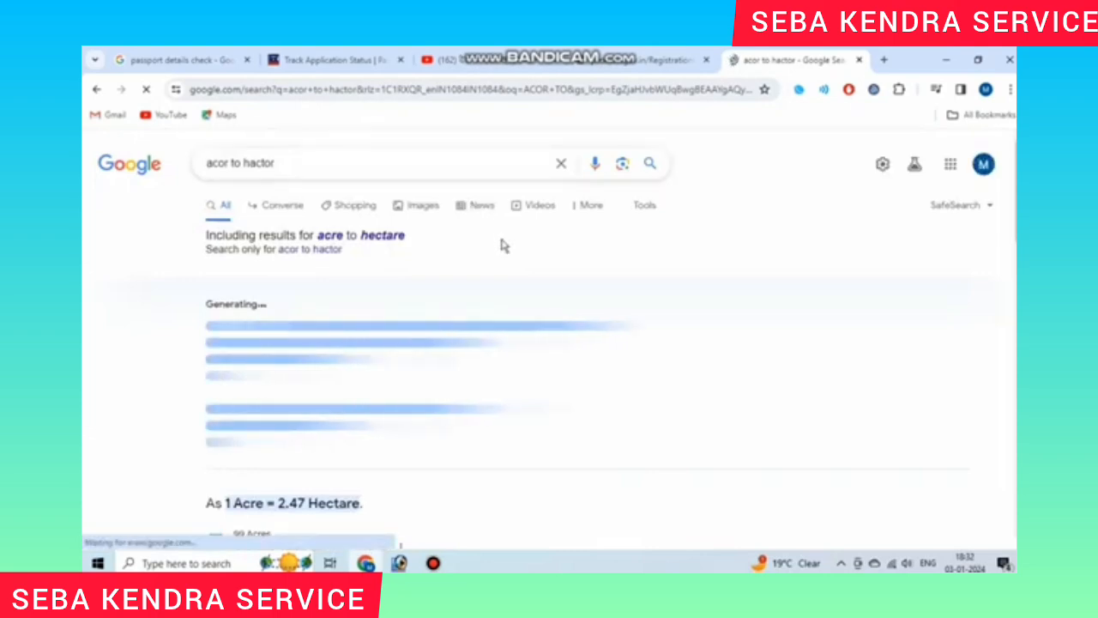
scroll(502, 245, down, 3)
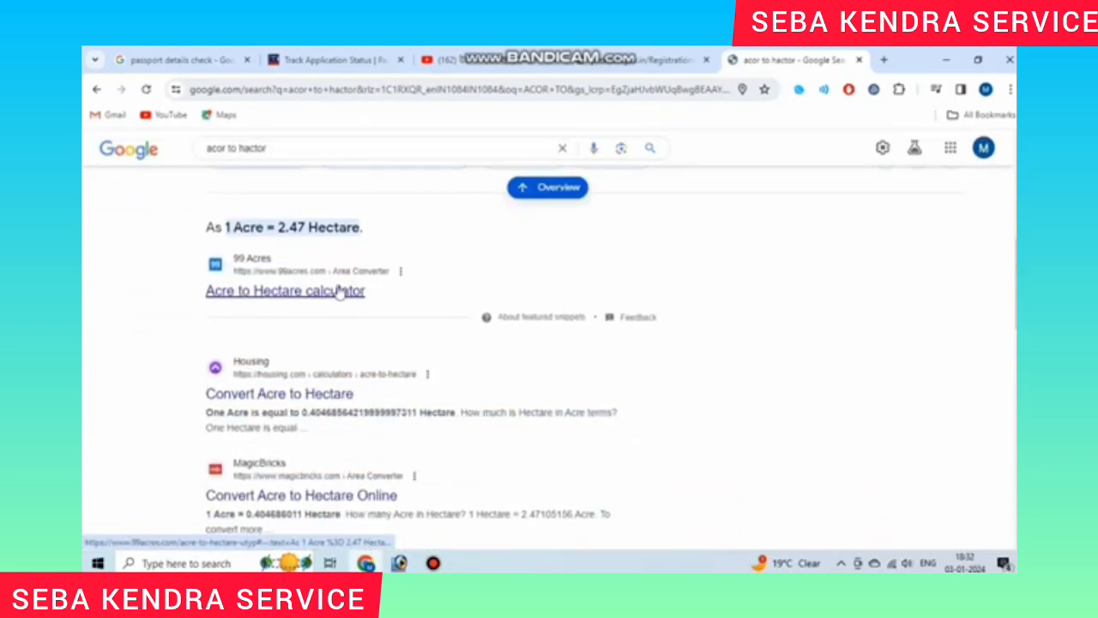
click(328, 394)
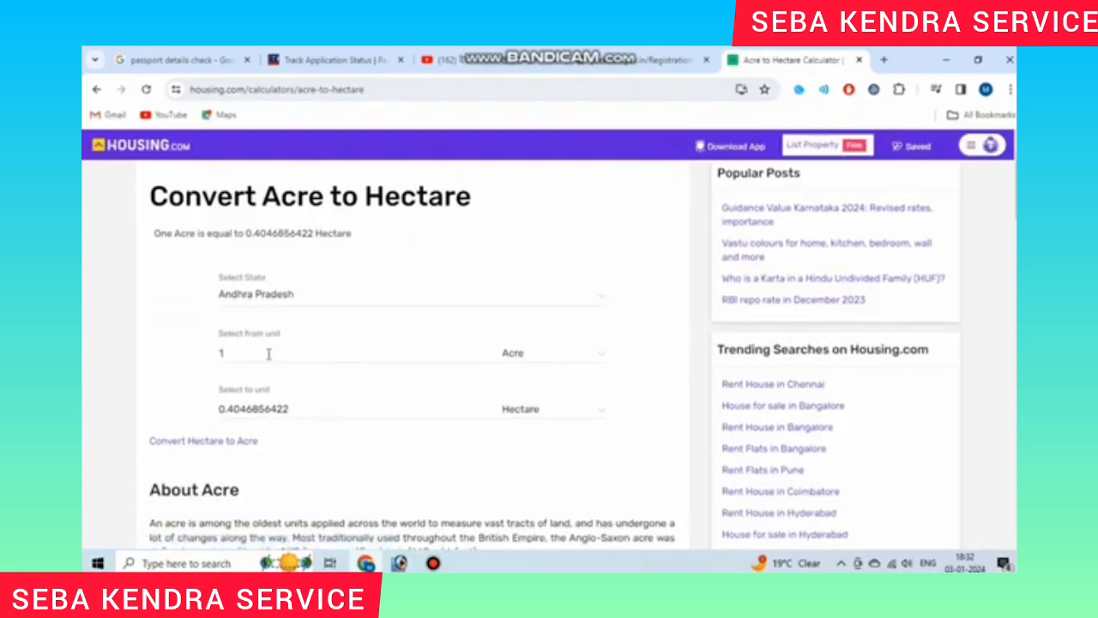
click(270, 354)
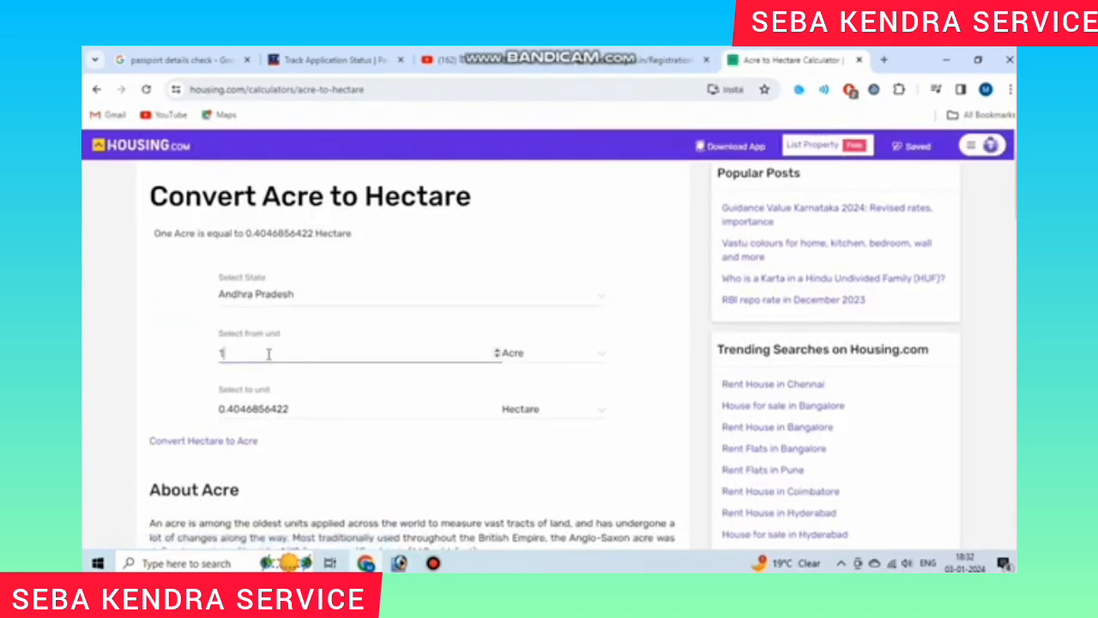
Step: Return to the PM-Kisan tab and point out the Land Transfer Status label
click(630, 61)
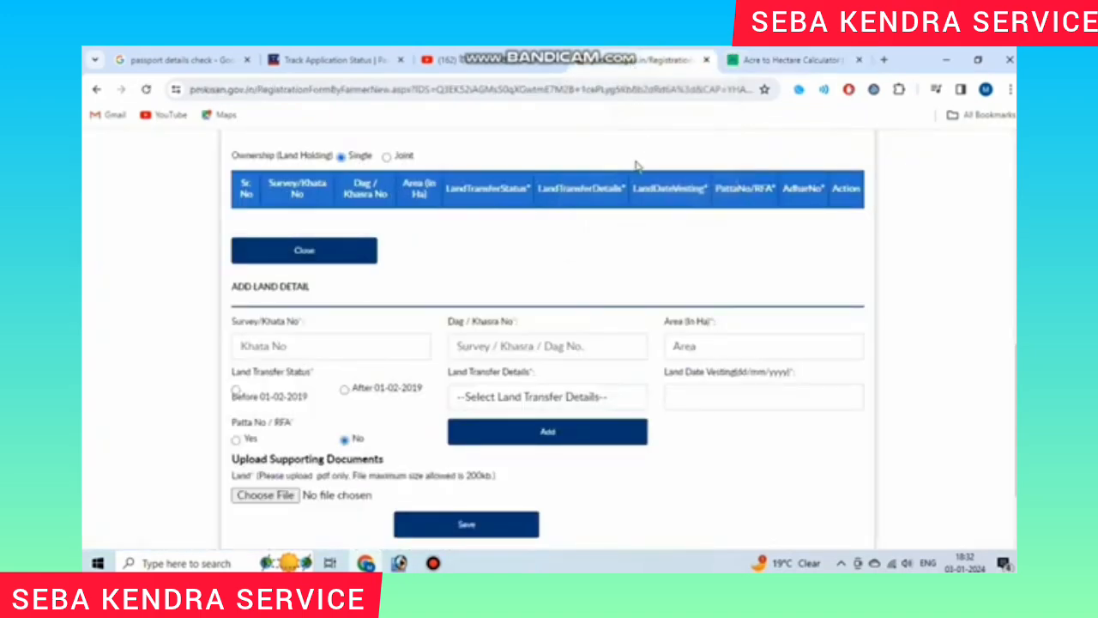
scroll(736, 339, down, 1)
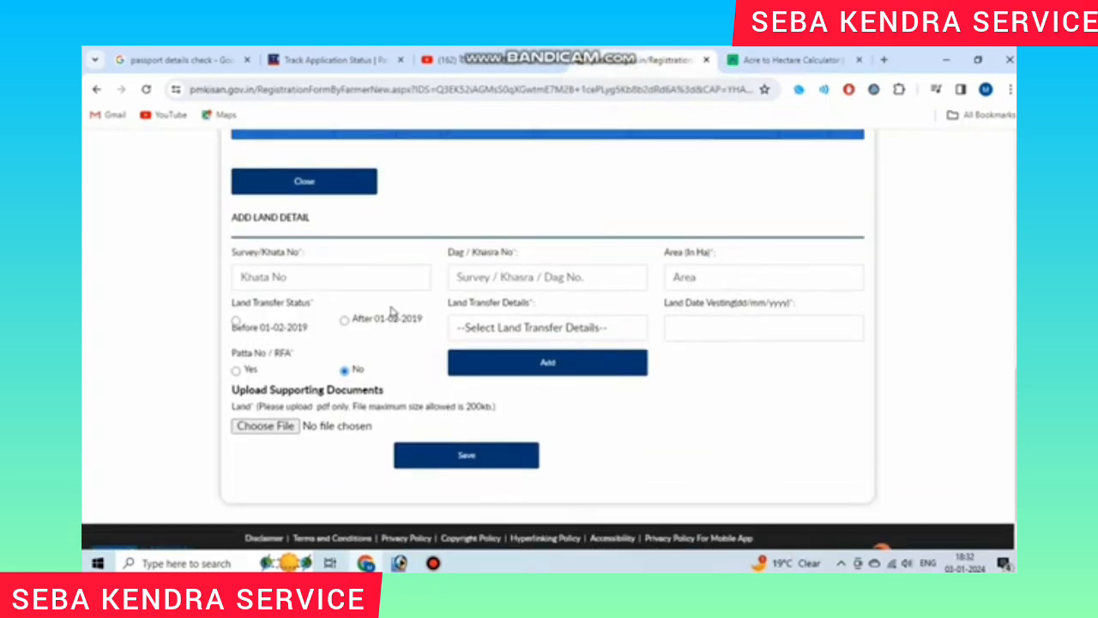
drag(238, 310, 312, 305)
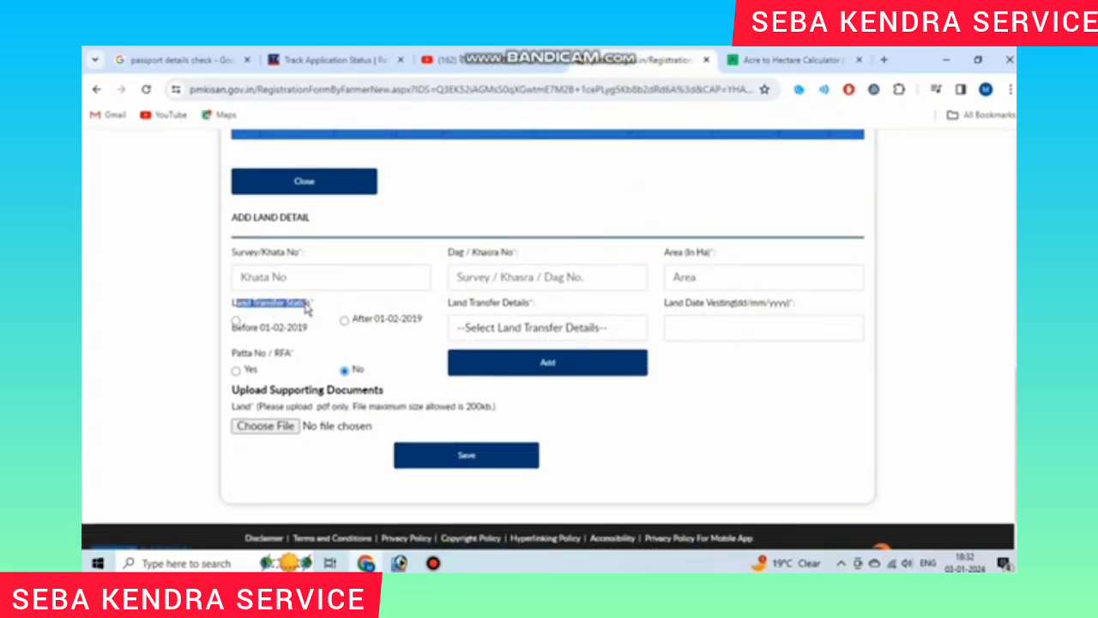
click(221, 308)
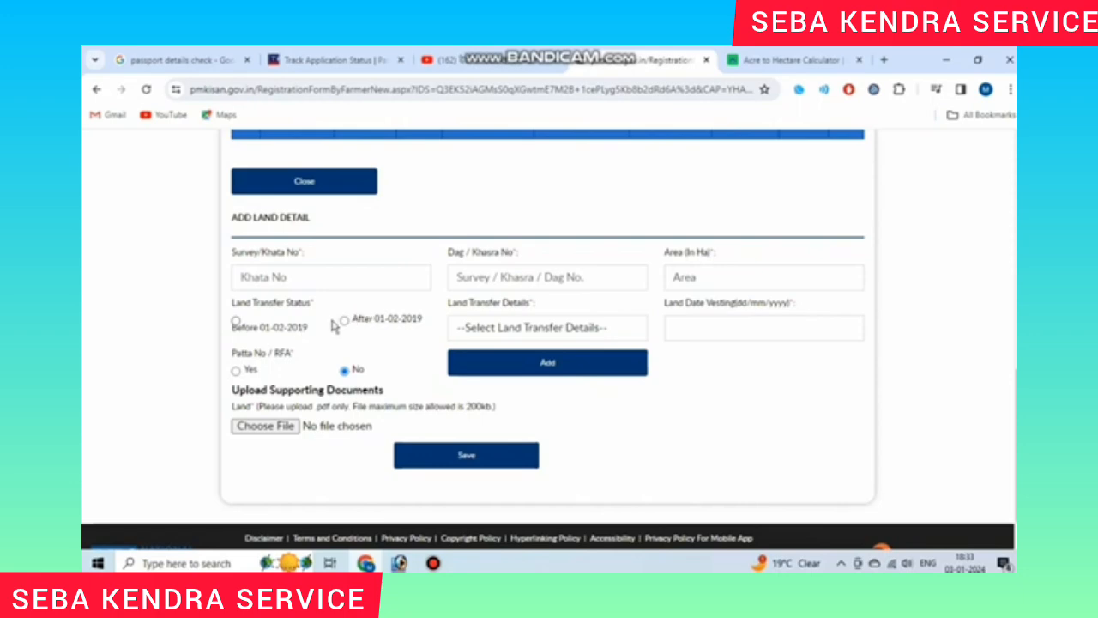
Step: Browse the Land Transfer Details reasons without choosing, note Land Date Vesting, then try Add
drag(448, 304, 532, 304)
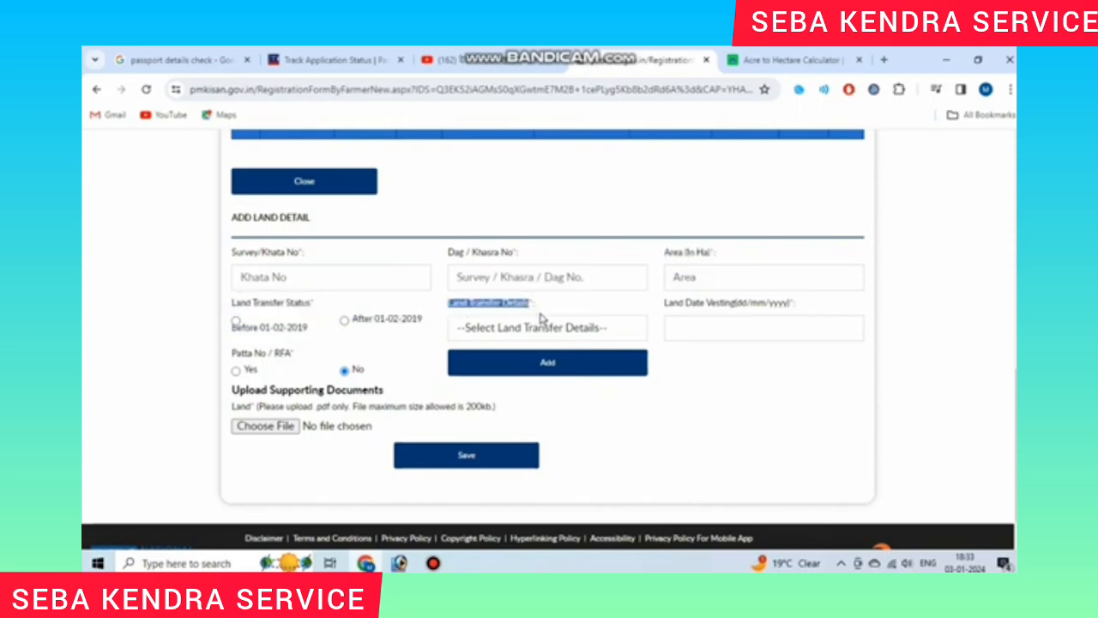
click(559, 331)
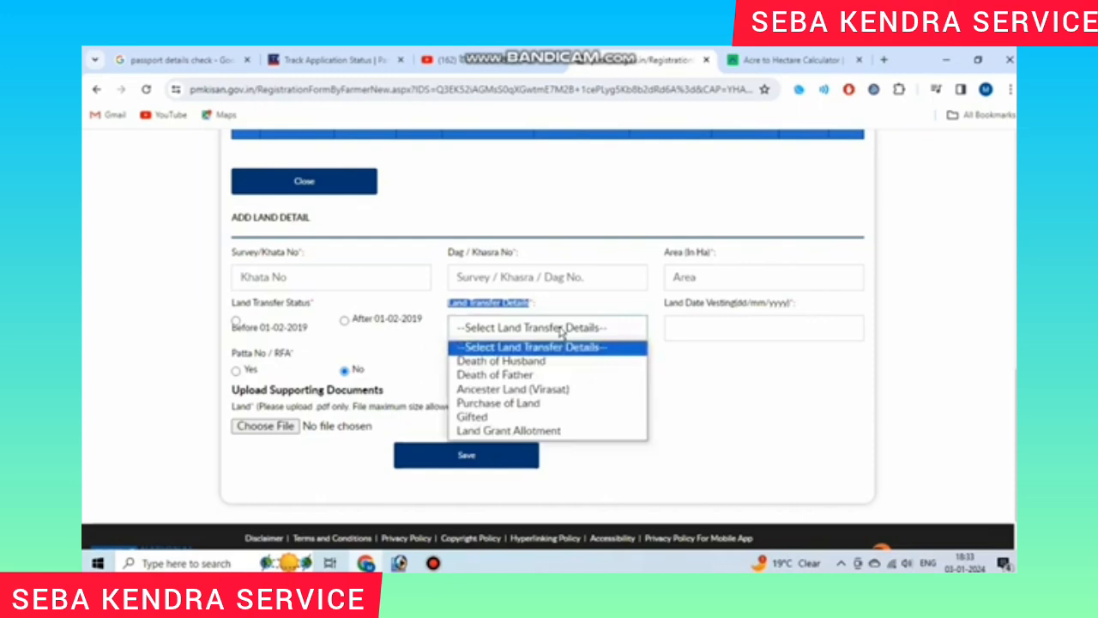
click(559, 330)
click(557, 330)
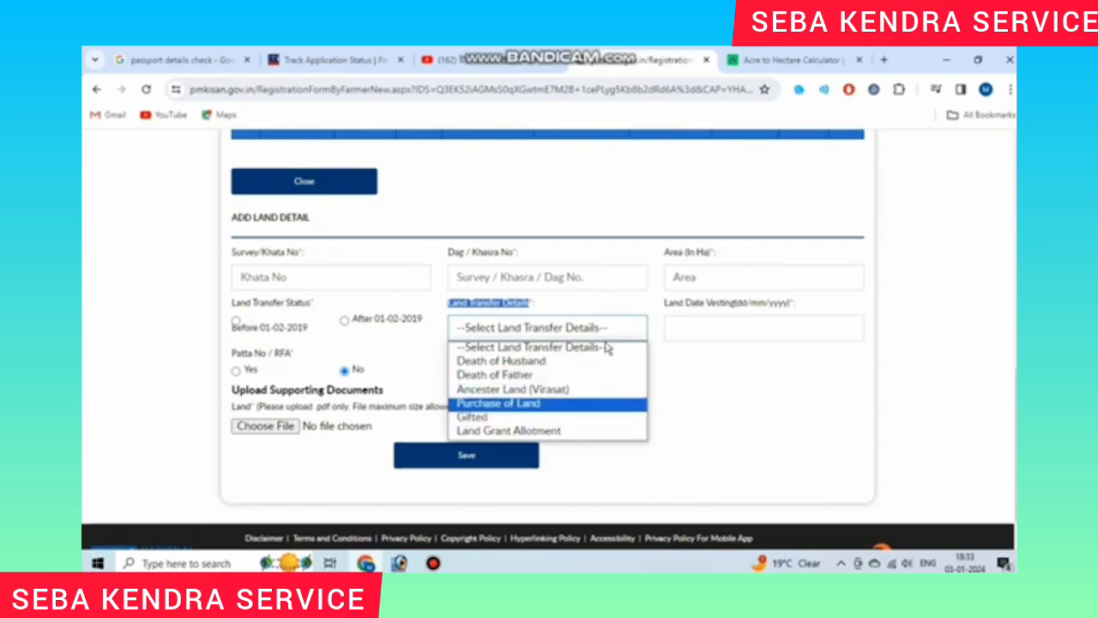
click(681, 374)
drag(681, 309, 782, 309)
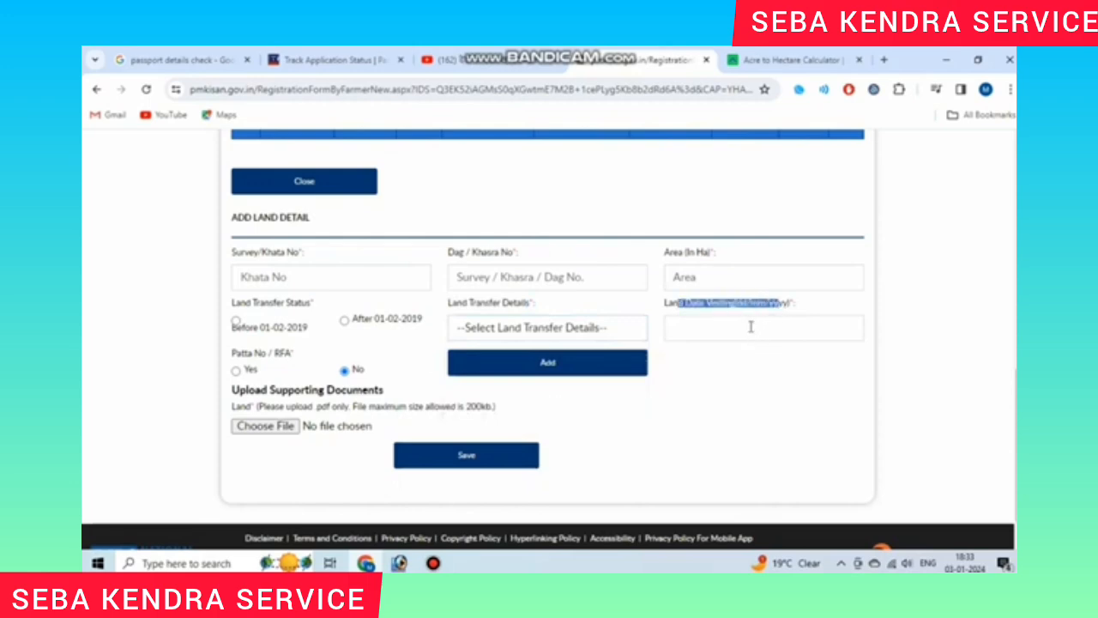
click(752, 372)
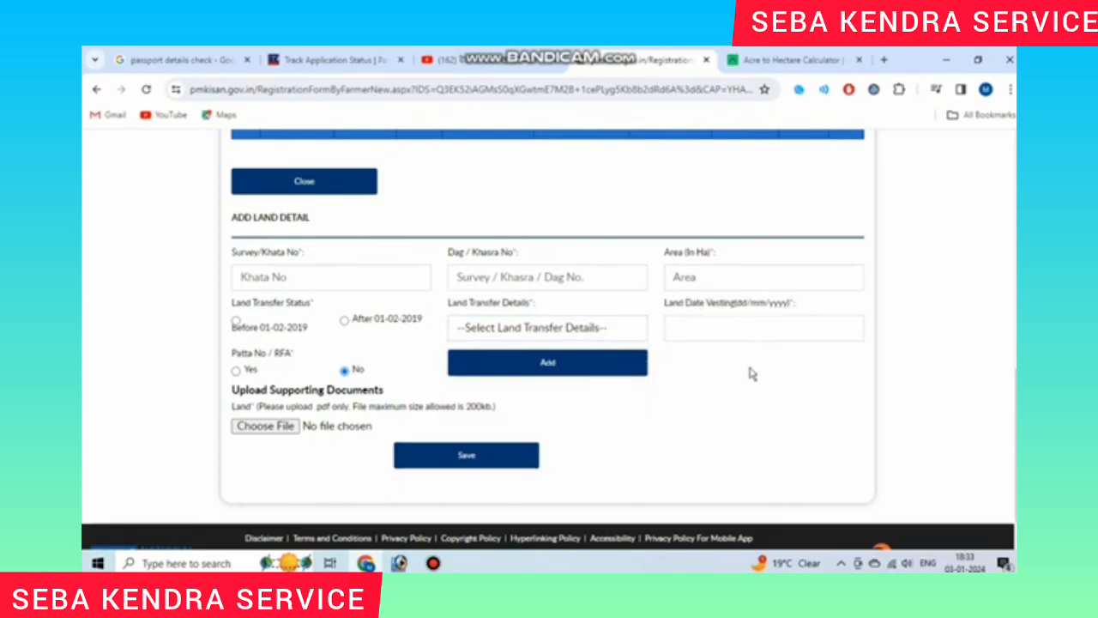
click(572, 365)
scroll(631, 309, down, 1)
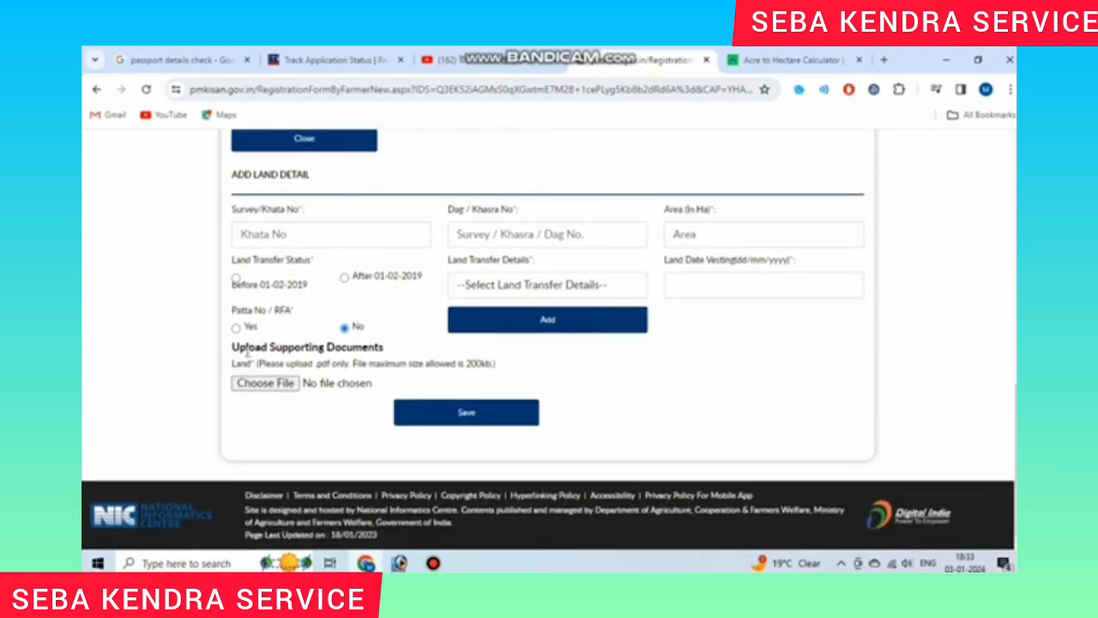
drag(247, 350, 502, 364)
click(504, 364)
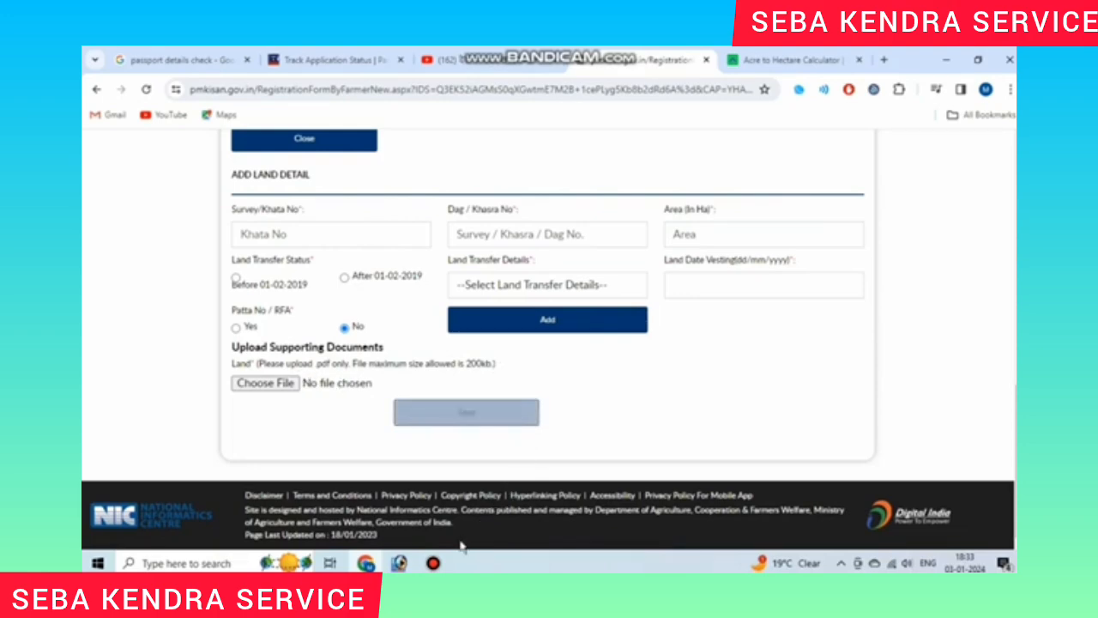
click(442, 562)
click(821, 366)
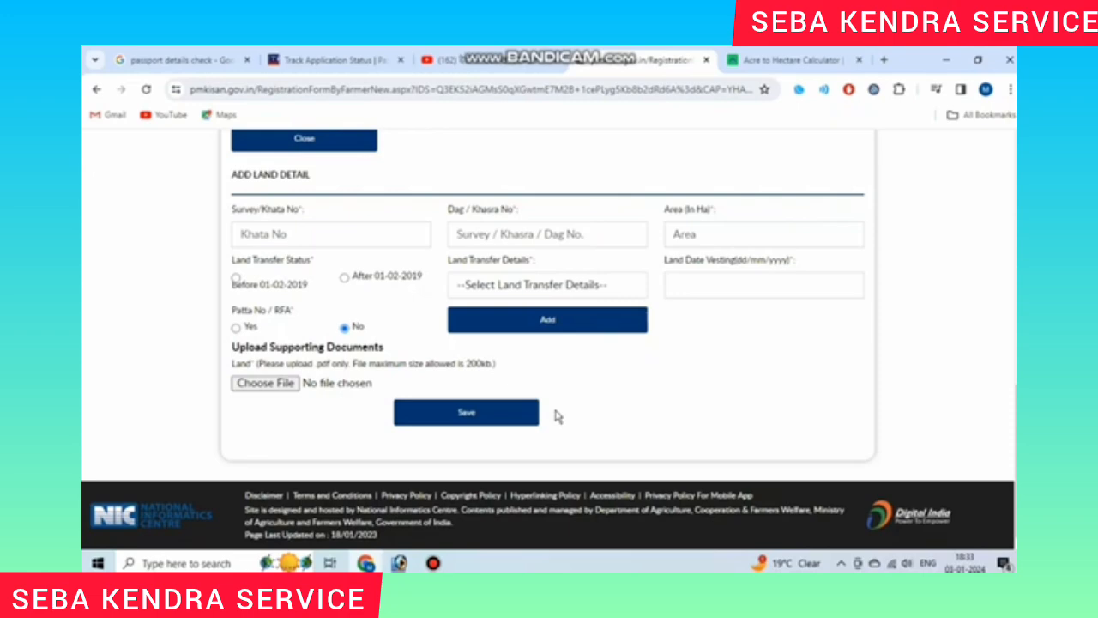
click(433, 563)
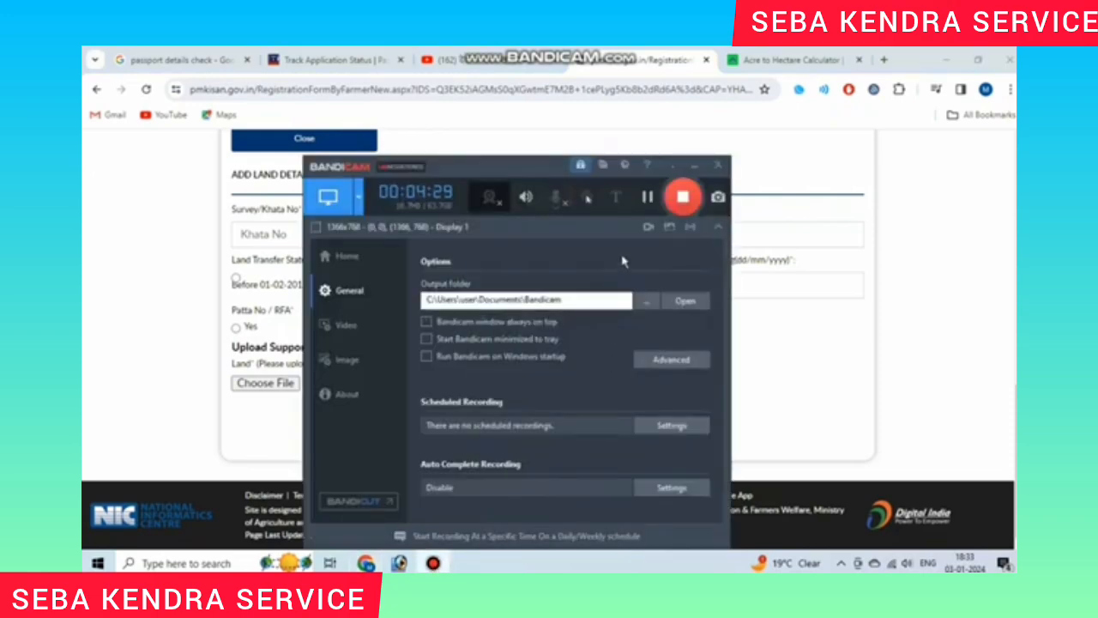
click(647, 197)
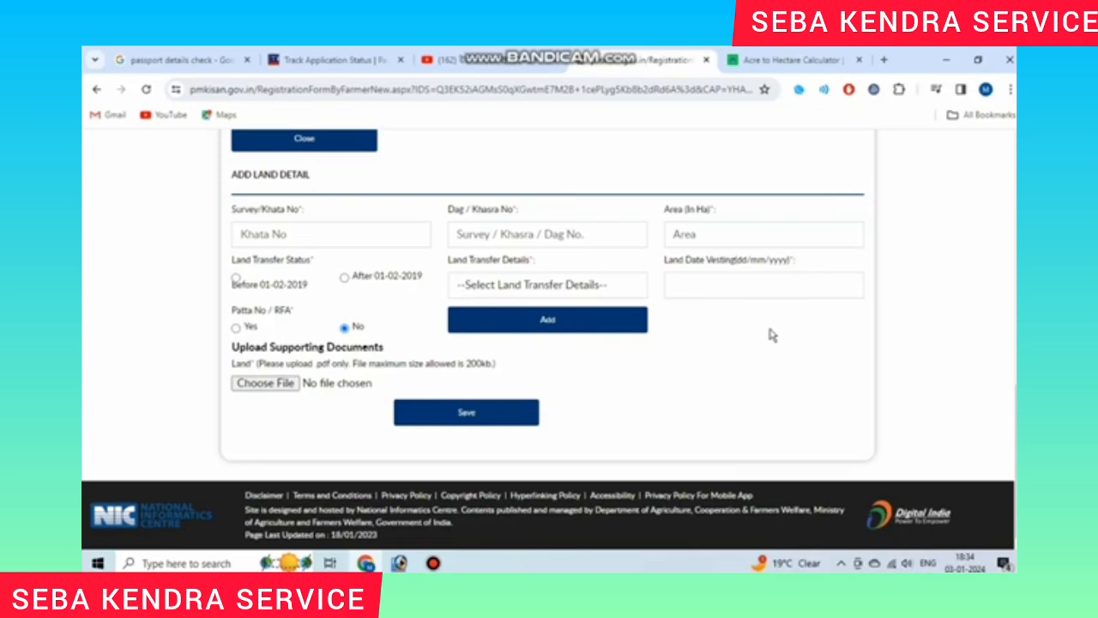
Step: Return to the PM-Kisan home page and scroll past Period Wise Payments to the Farmers Corner services
click(434, 562)
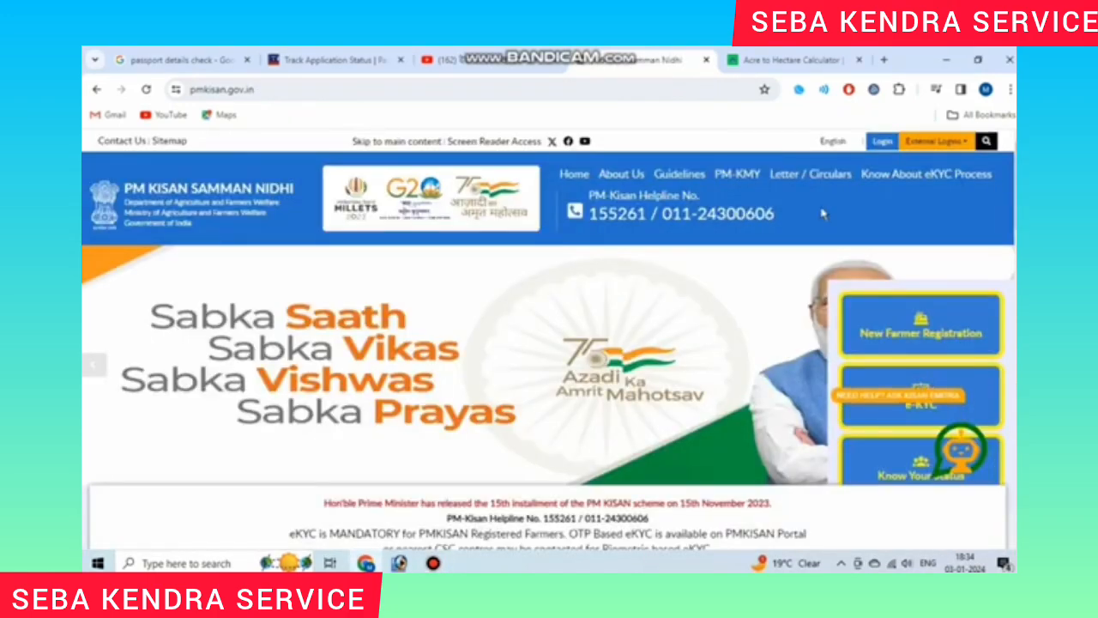
scroll(821, 217, down, 3)
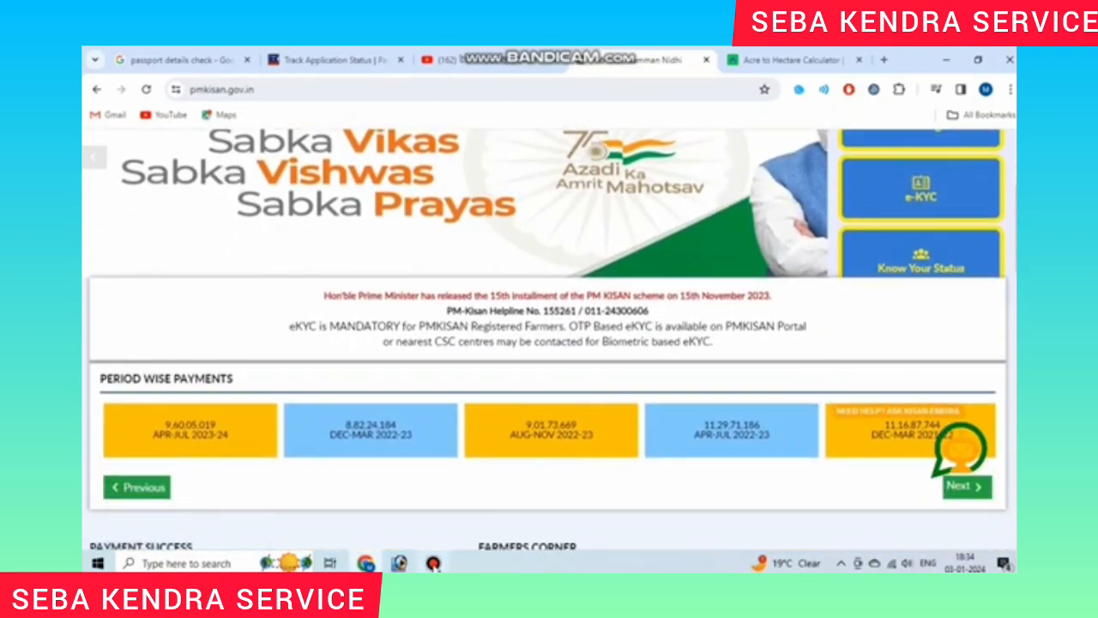
click(432, 563)
click(648, 202)
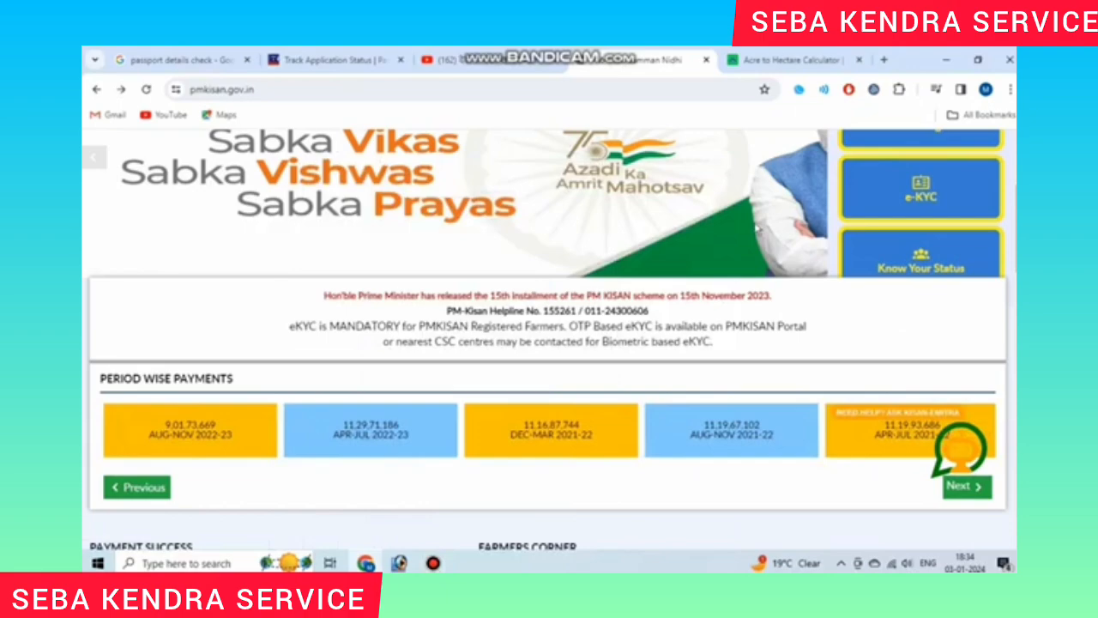
scroll(767, 371, down, 4)
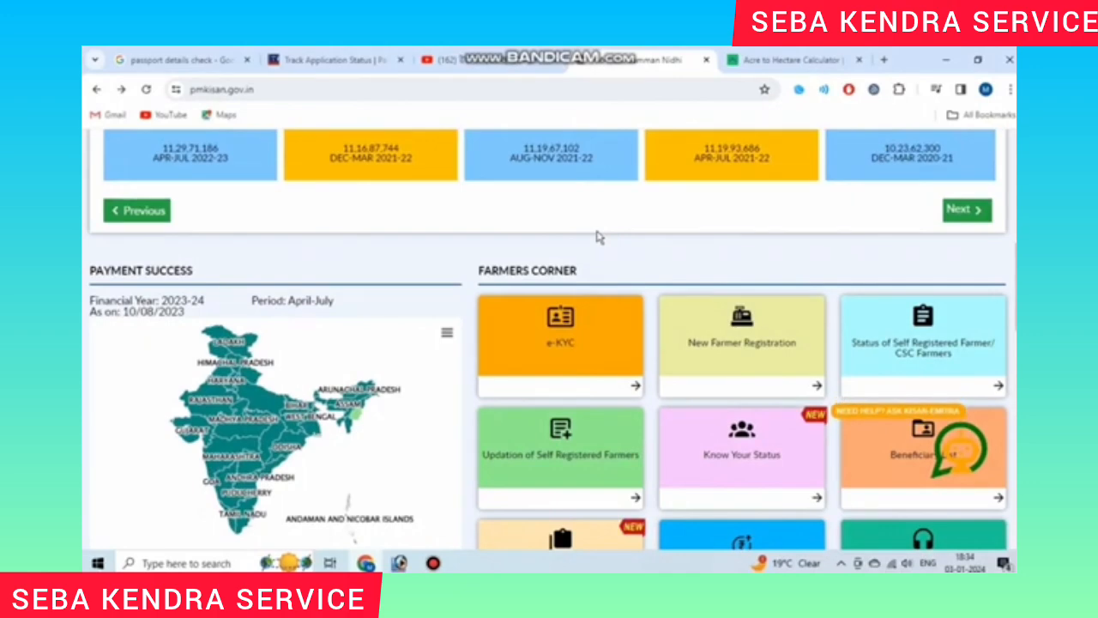
scroll(614, 249, down, 1)
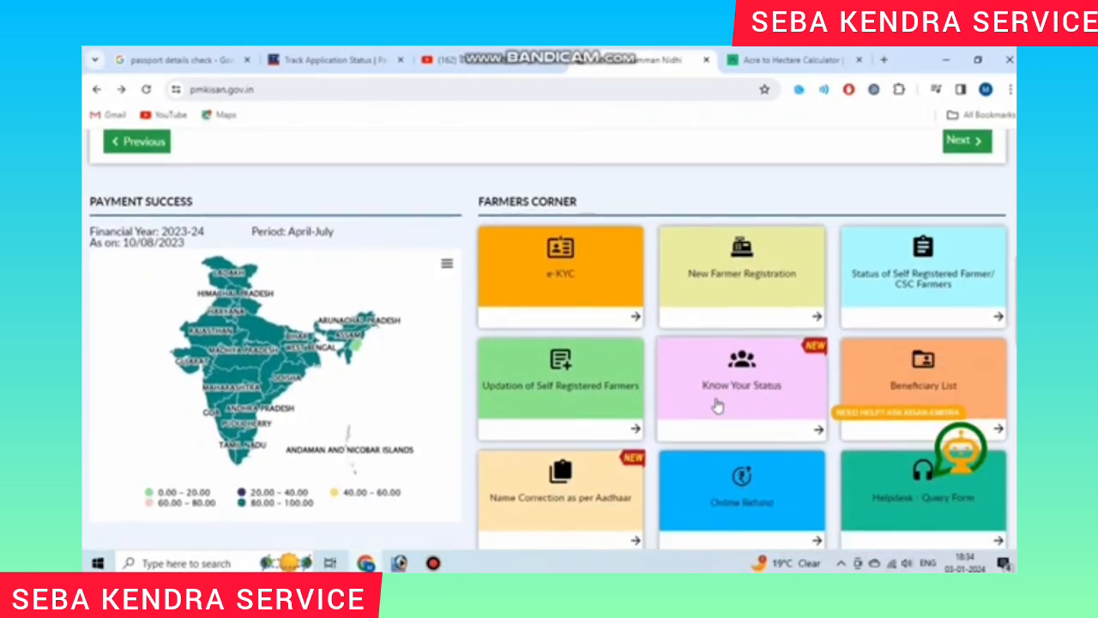
Step: Open Know Your Status, view its registration number, captcha and OTP fields, then return home
click(741, 396)
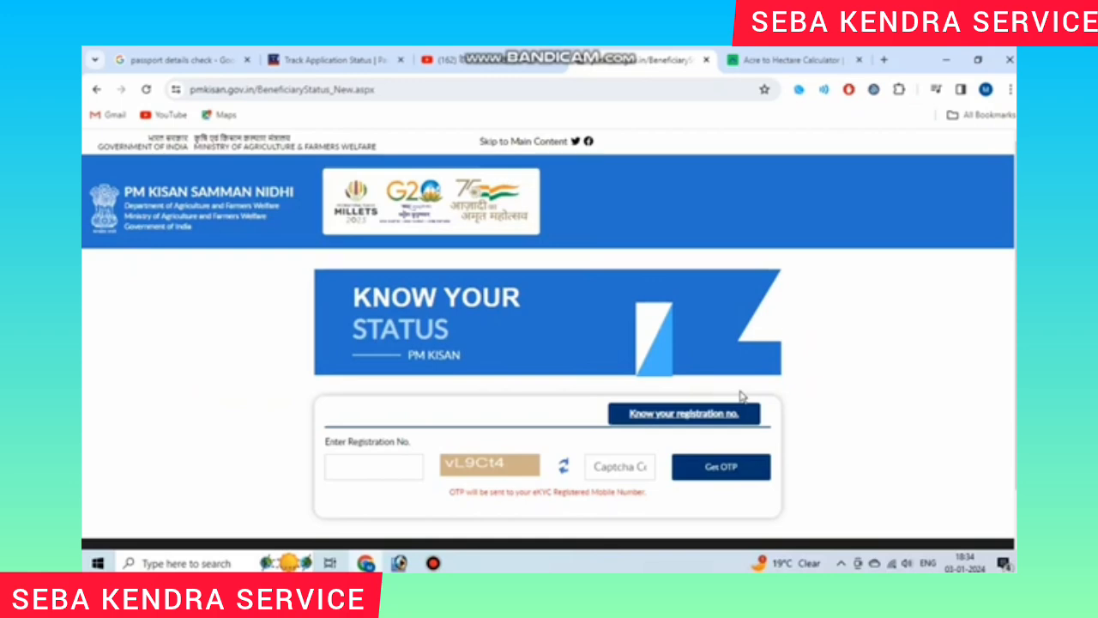
scroll(742, 396, down, 1)
mouse_move(325, 386)
mouse_down()
mouse_move(410, 392)
mouse_move(311, 387)
mouse_up()
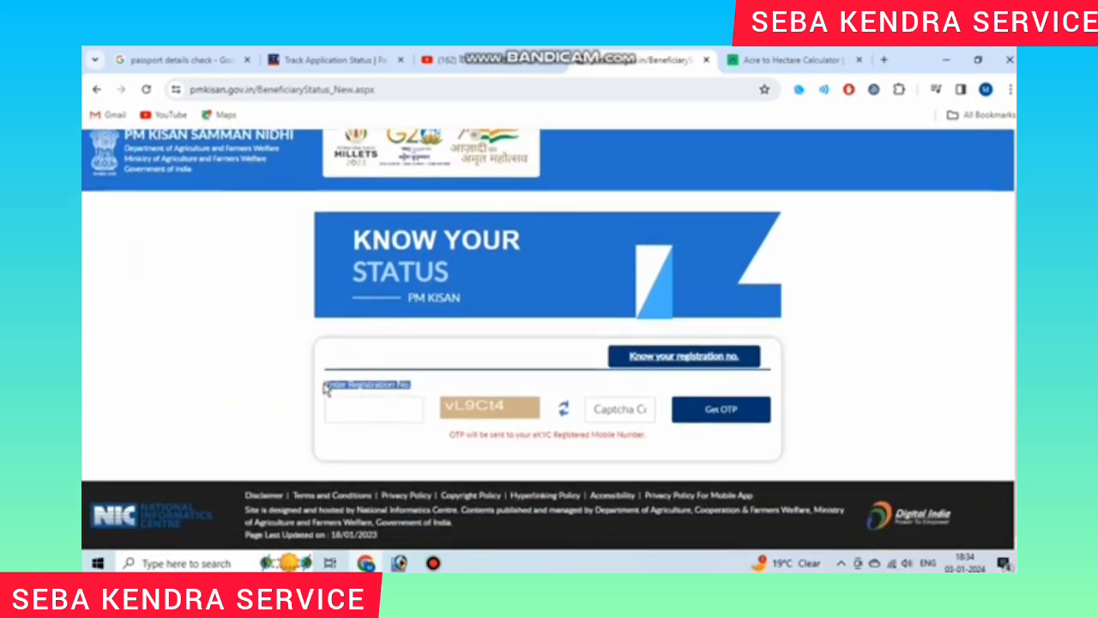
click(325, 388)
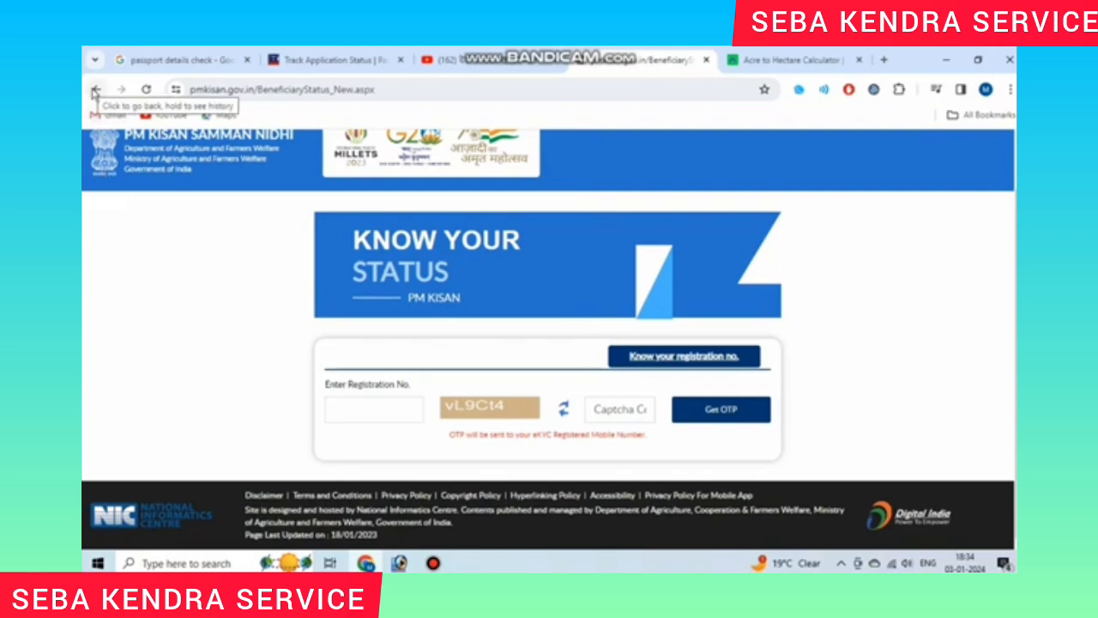
click(97, 89)
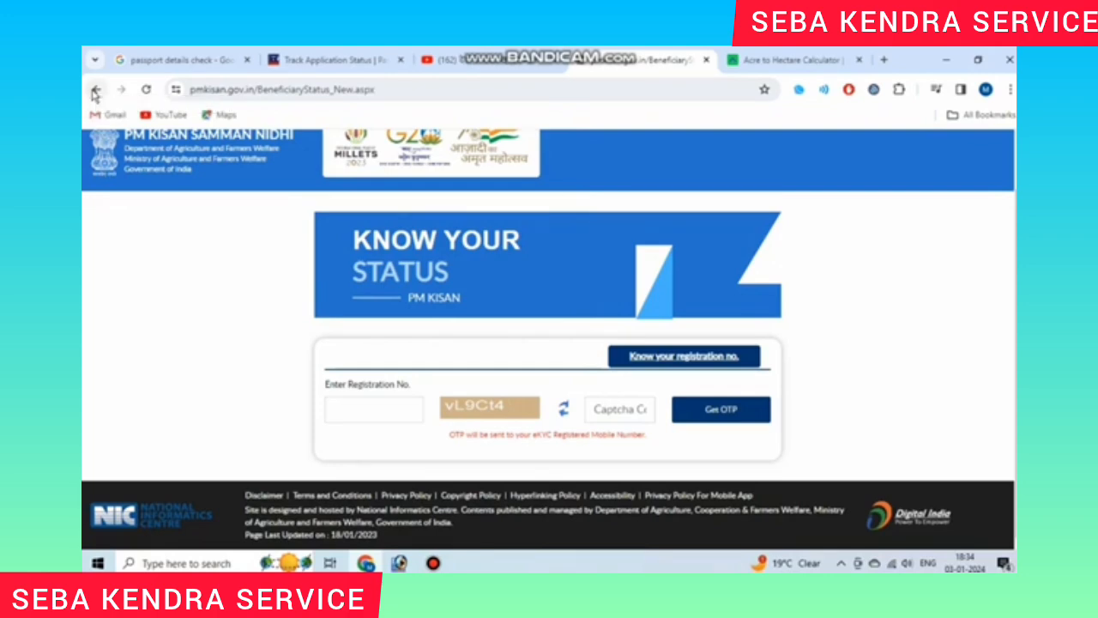
Step: View the OTP Based Ekyc page from the e-KYC card, then return home and scroll to Farmers Corner
scroll(682, 381, up, 3)
scroll(682, 382, down, 1)
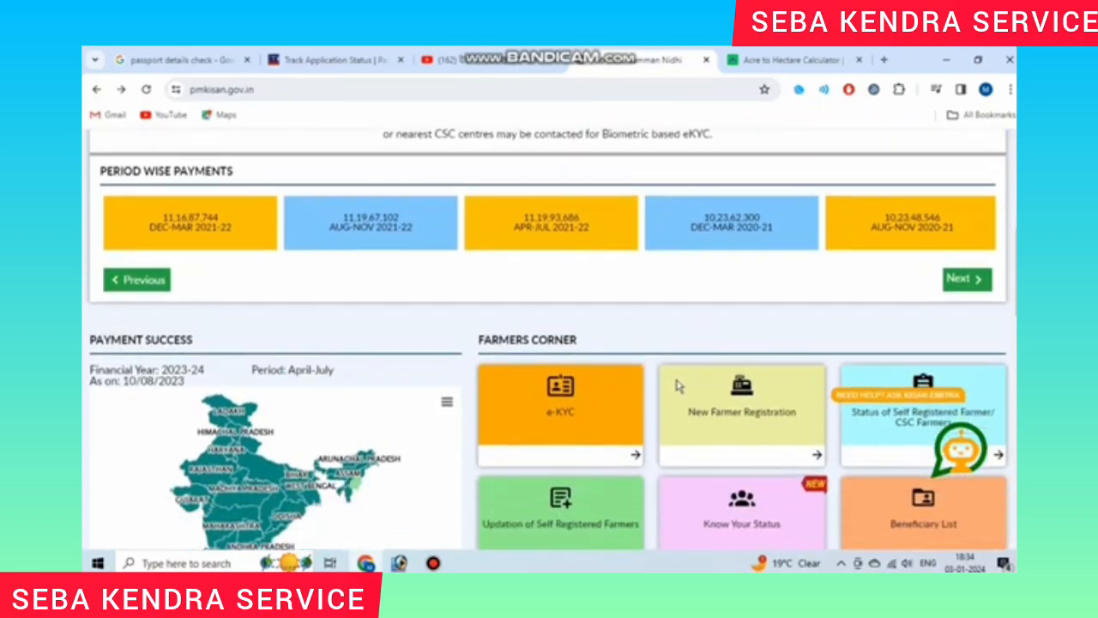
click(588, 420)
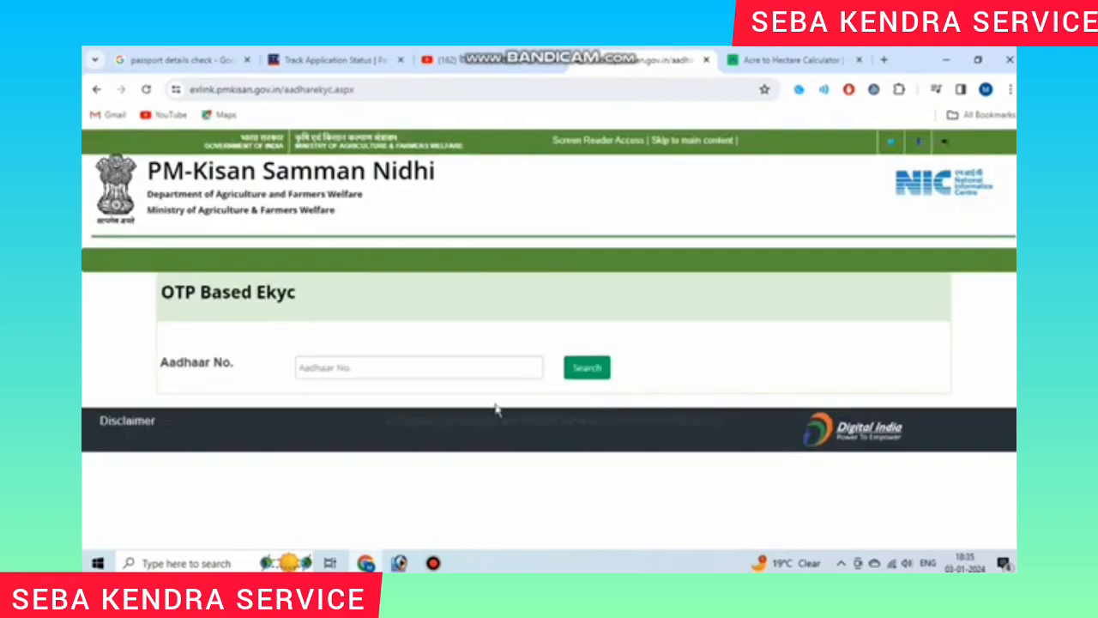
click(96, 89)
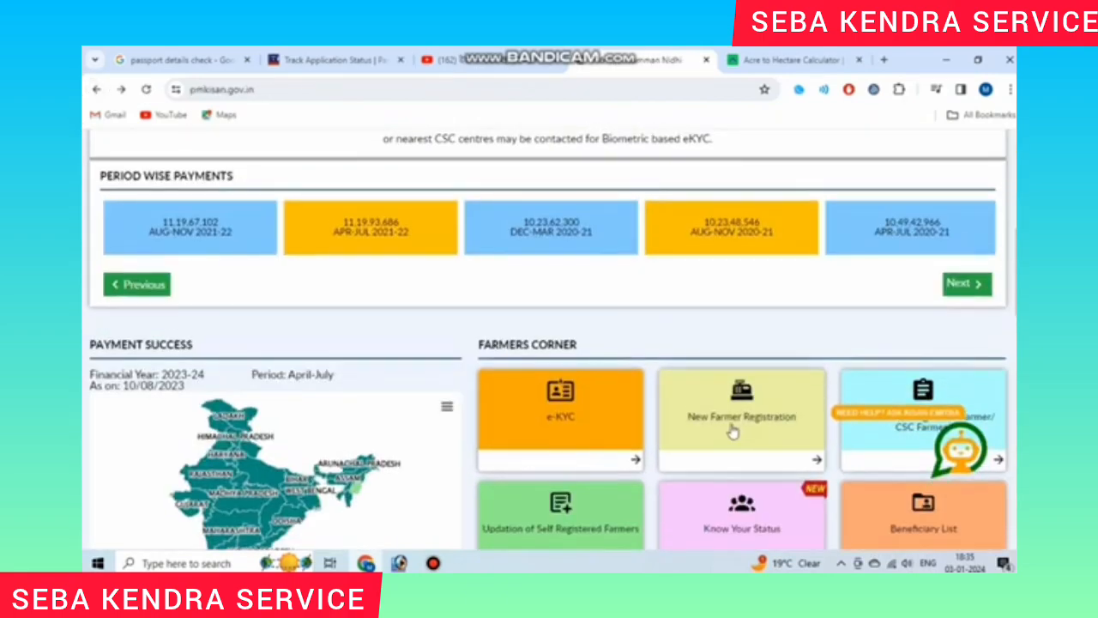
scroll(697, 414, down, 4)
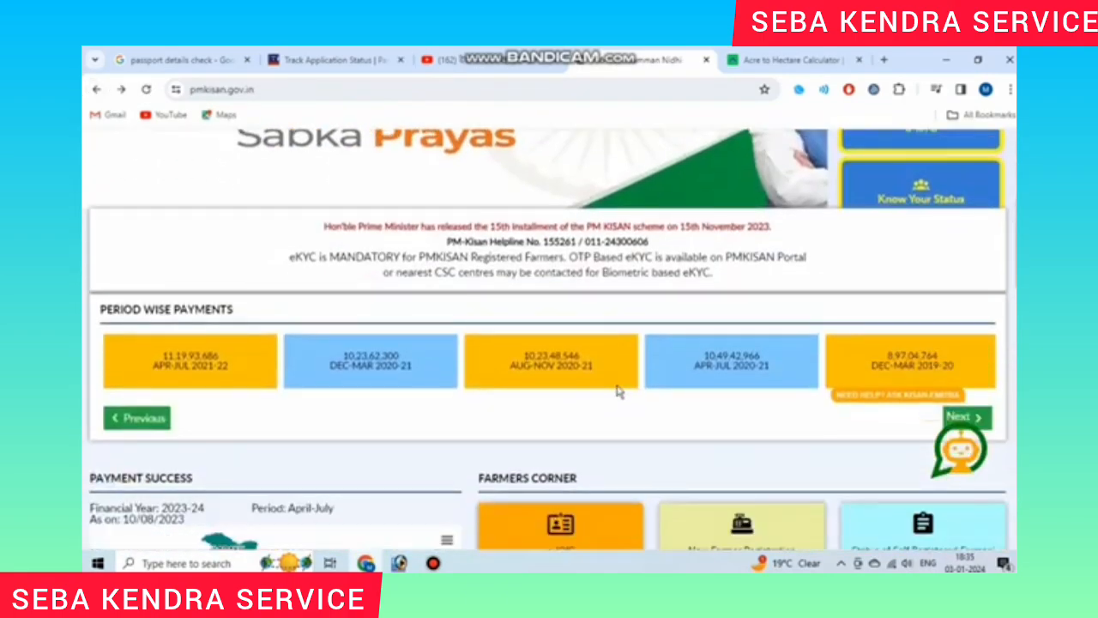
scroll(617, 387, down, 1)
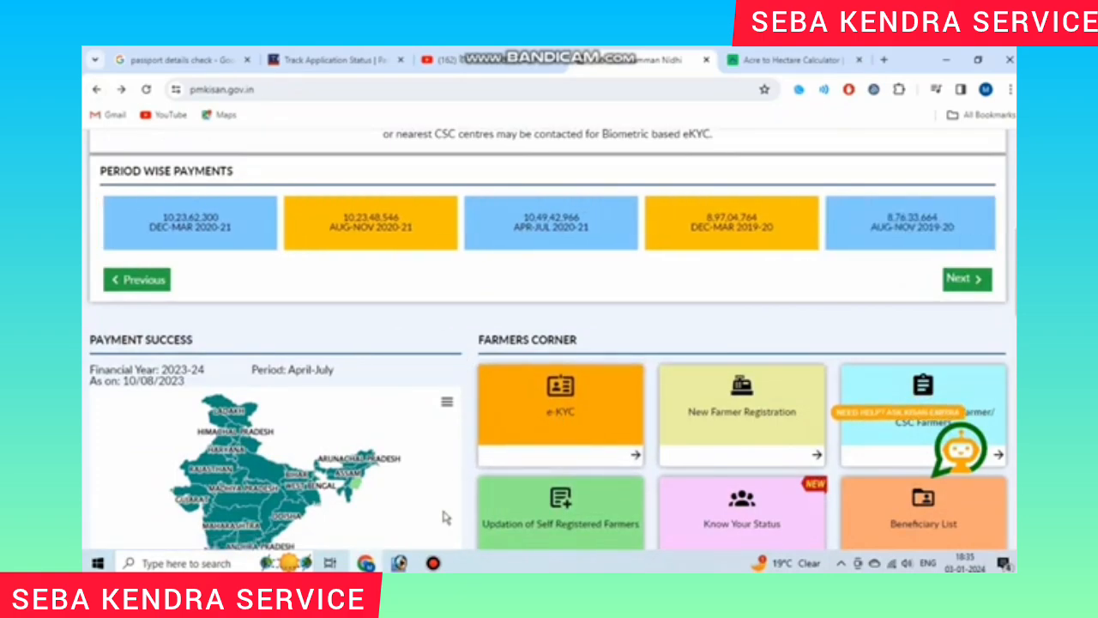
click(399, 563)
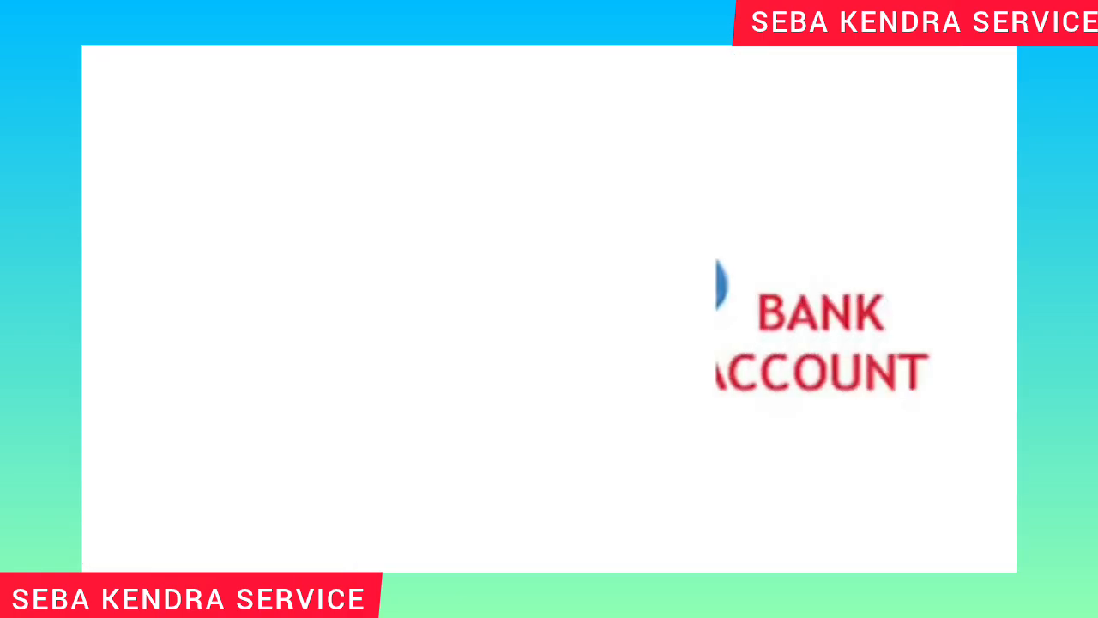